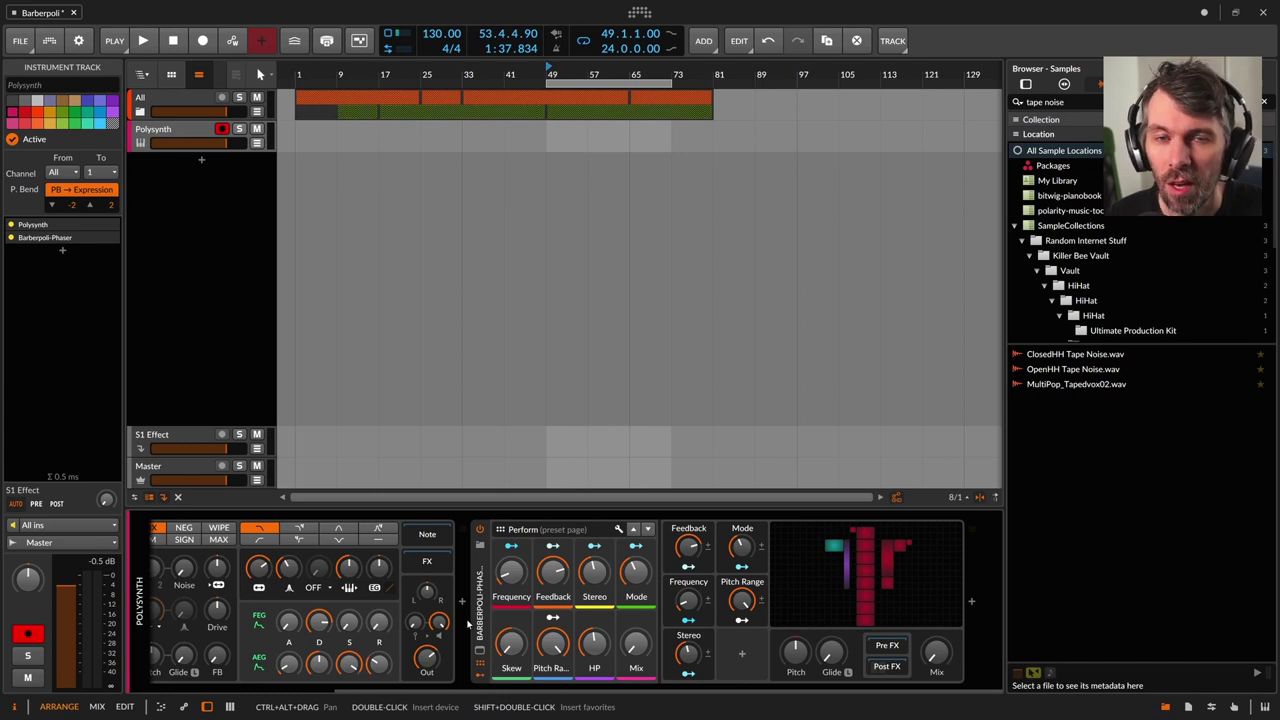
Compare with the Sinevibes Whirl phaser, then search presets for 'barber'
{"action": "left_click", "coordinate": [479, 650]}
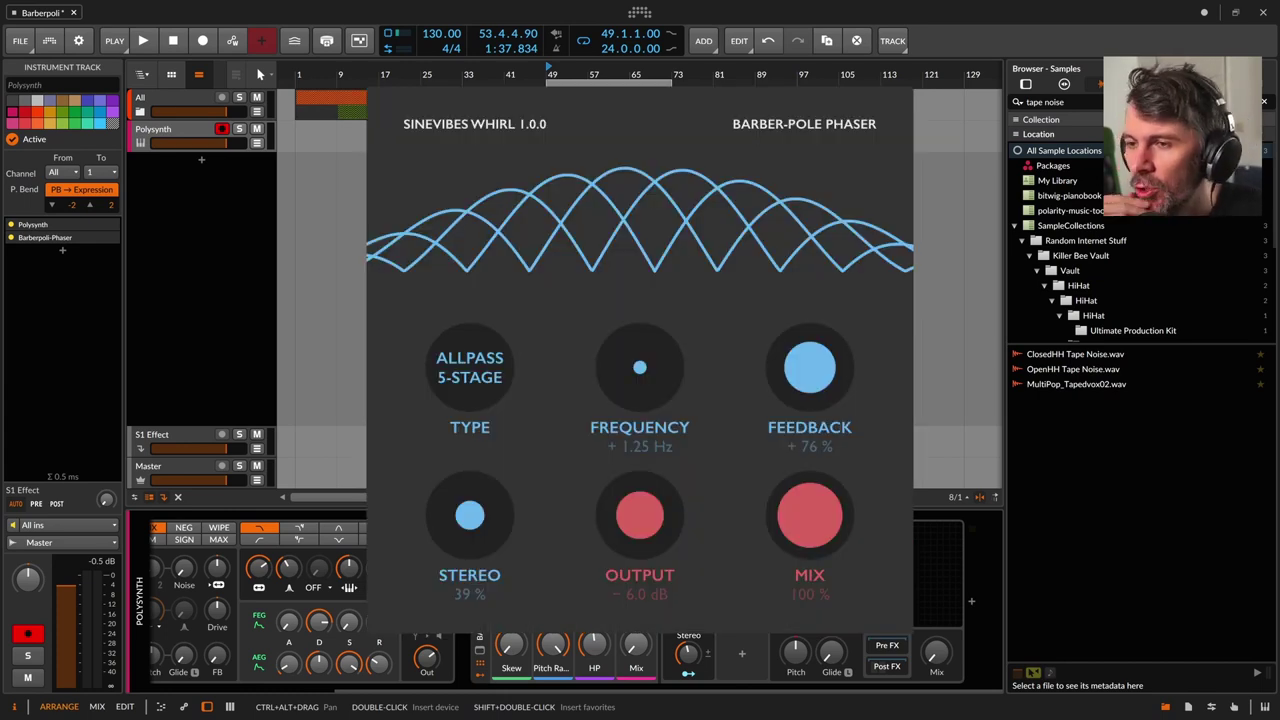
{"action": "key", "text": "b"}
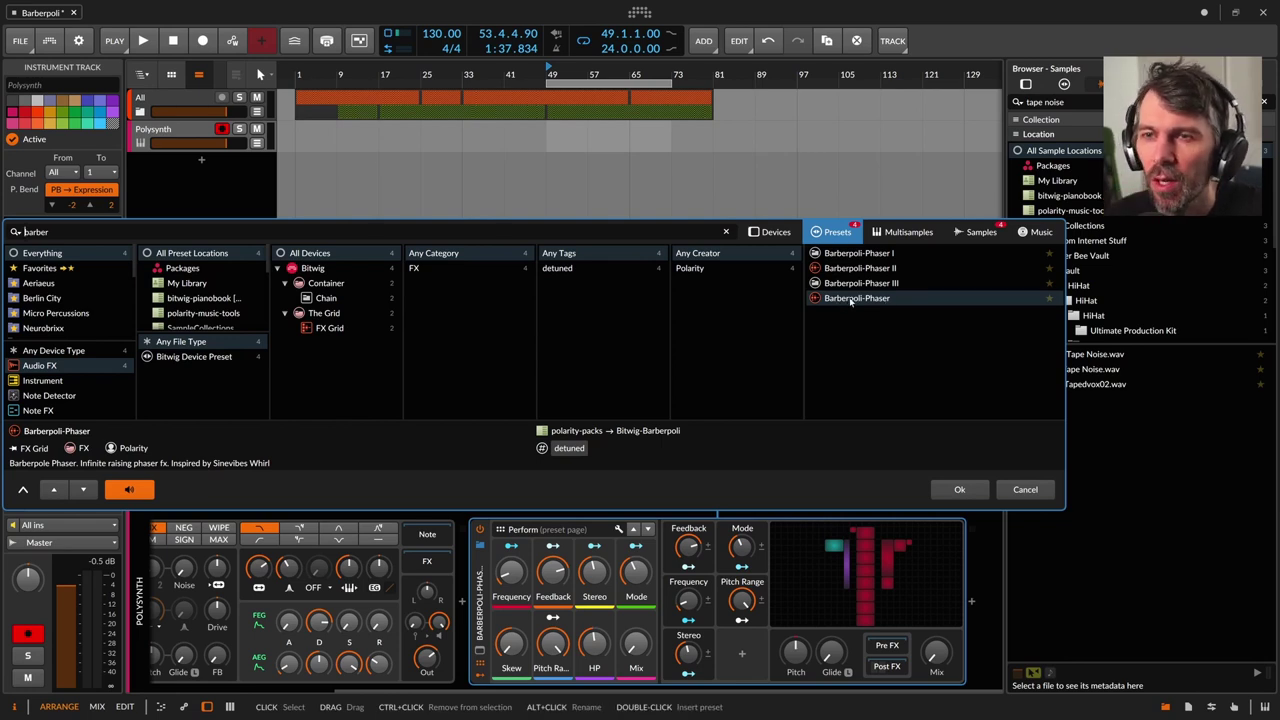
Dismiss the 'barber' preset browser to return to the Polysynth device chain
{"action": "left_click", "coordinate": [959, 489]}
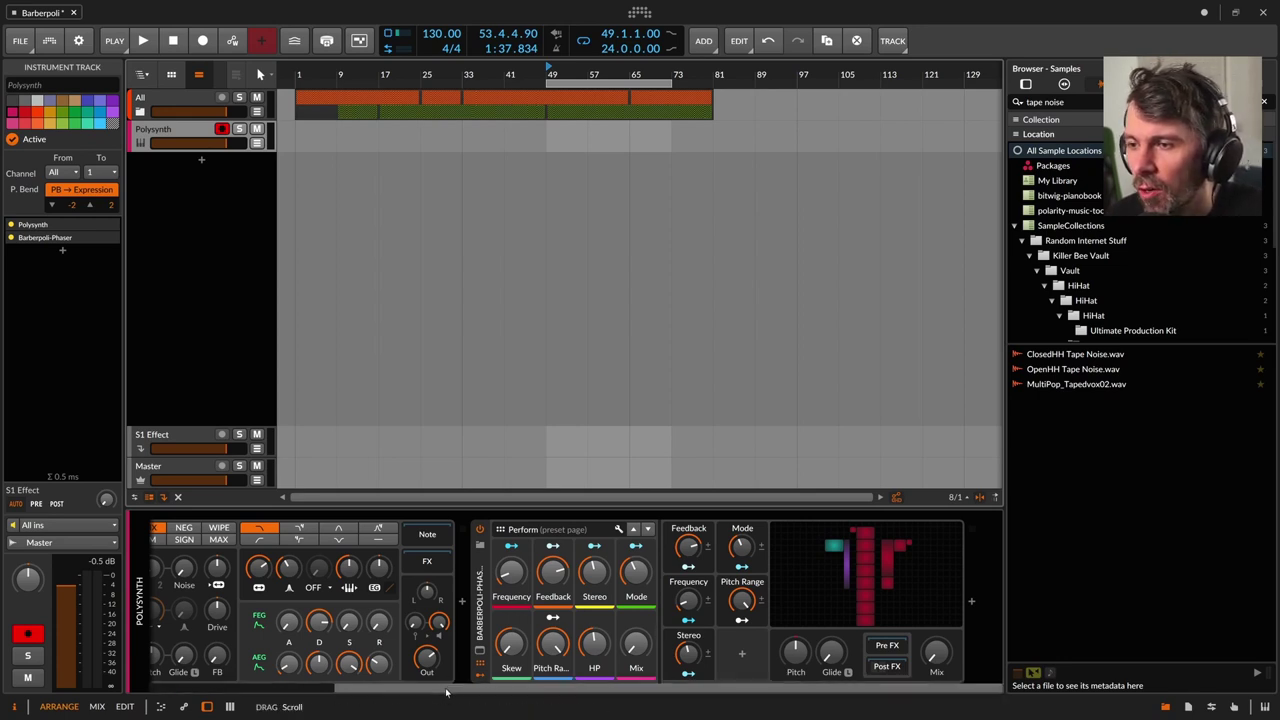
Scroll to the Barberpoli-Phaser and set its Frequency to about 24%
{"action": "left_click_drag", "start_coordinate": [375, 678], "coordinate": [215, 682]}
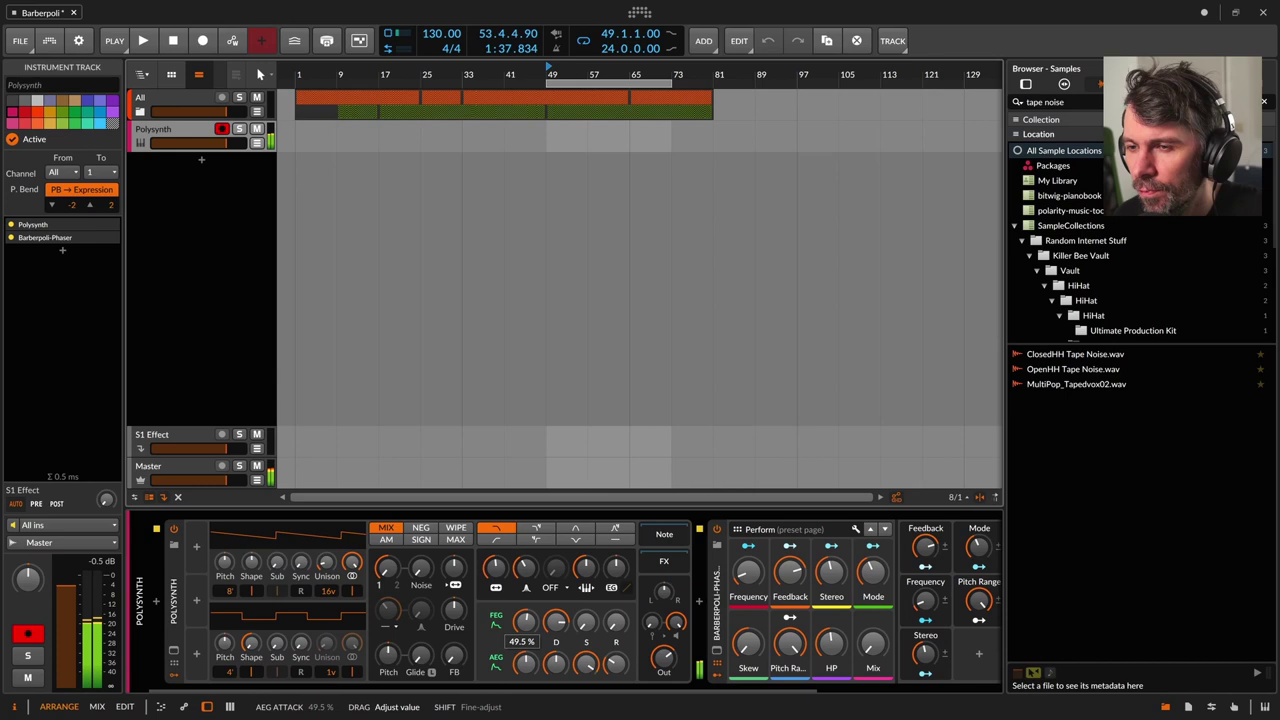
{"action": "mouse_move", "coordinate": [615, 662]}
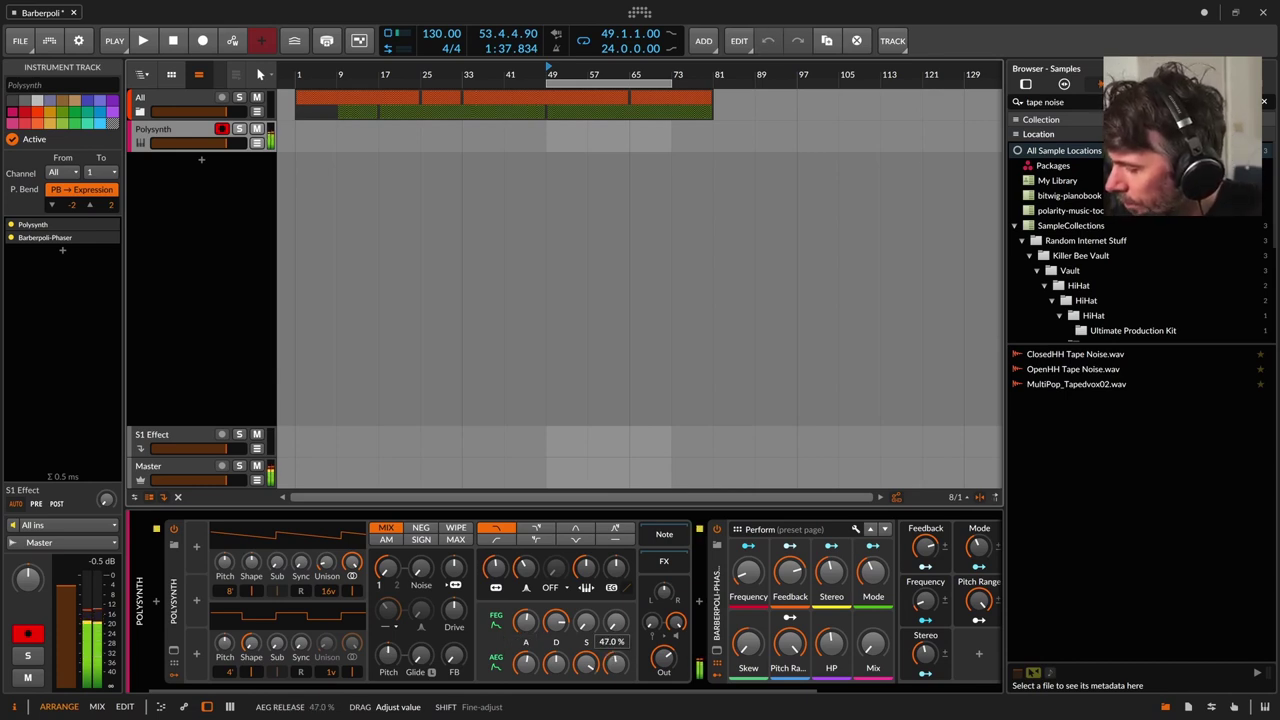
{"action": "scroll", "coordinate": [698, 680], "scroll_direction": "right", "scroll_amount": 3}
{"action": "scroll", "coordinate": [698, 680], "scroll_direction": "right", "scroll_amount": 1}
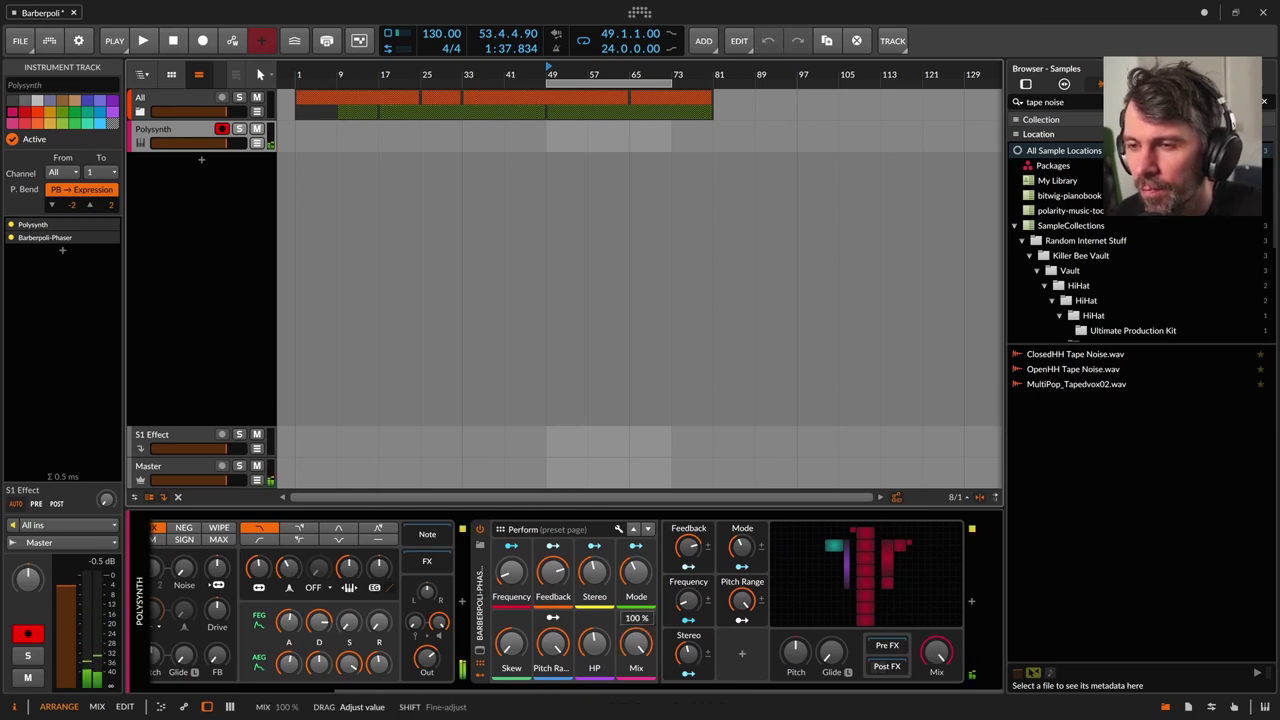
{"action": "left_click_drag", "start_coordinate": [525, 597], "coordinate": [525, 590]}
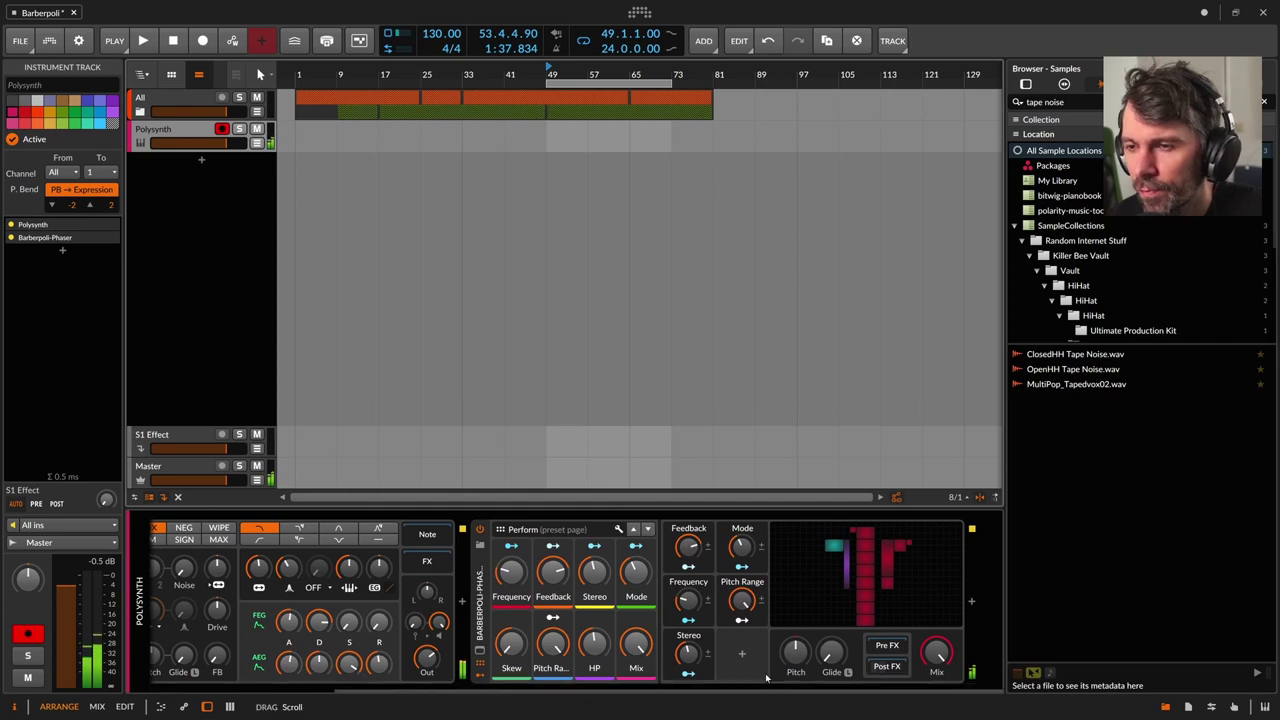
Set Barberpoli-Phaser Feedback near 80% and Frequency to about 55%
{"action": "scroll", "coordinate": [878, 673], "scroll_direction": "down", "scroll_amount": 5}
{"action": "left_click", "coordinate": [838, 605]}
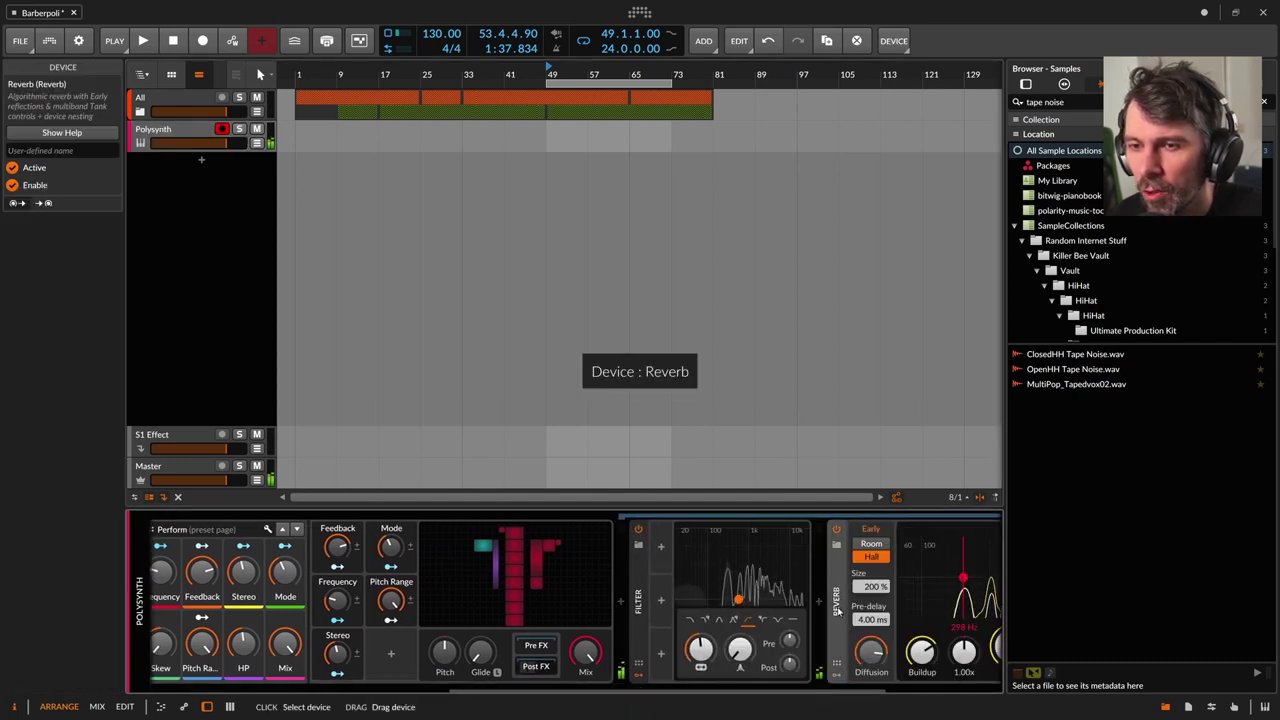
{"action": "left_click", "coordinate": [640, 600]}
{"action": "left_click_drag", "start_coordinate": [700, 689], "coordinate": [600, 686]}
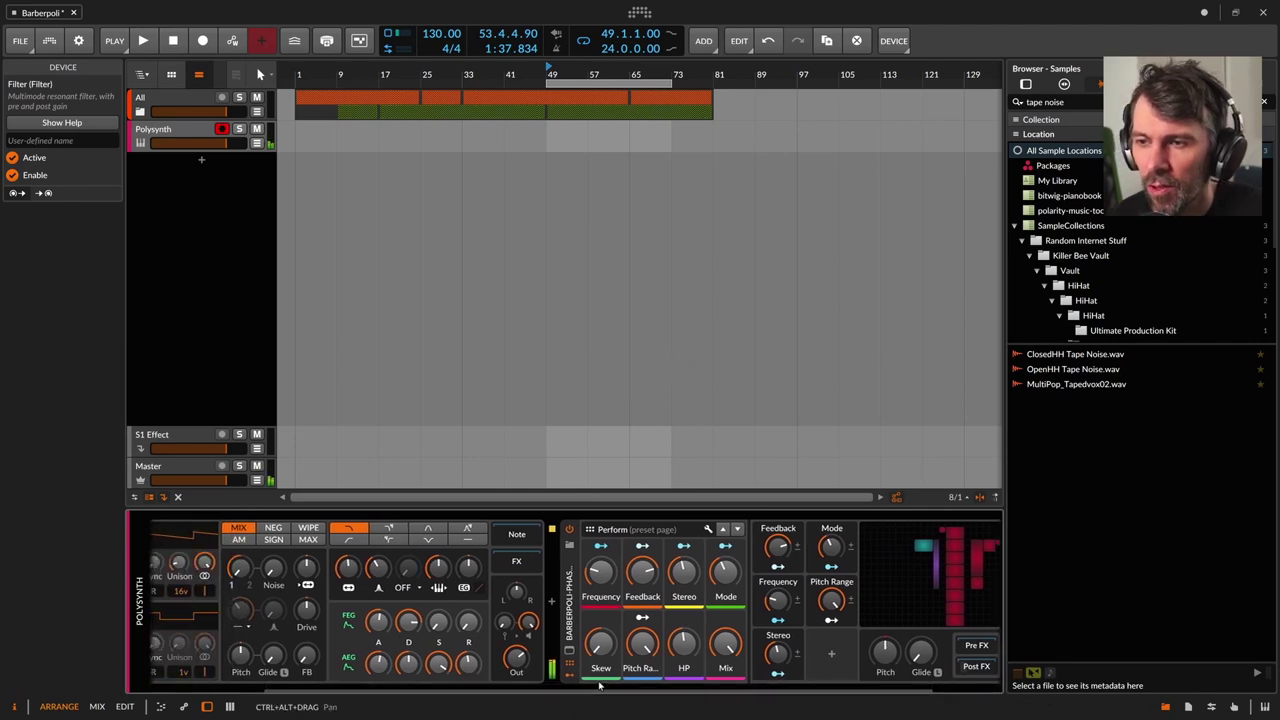
{"action": "mouse_move", "coordinate": [642, 570]}
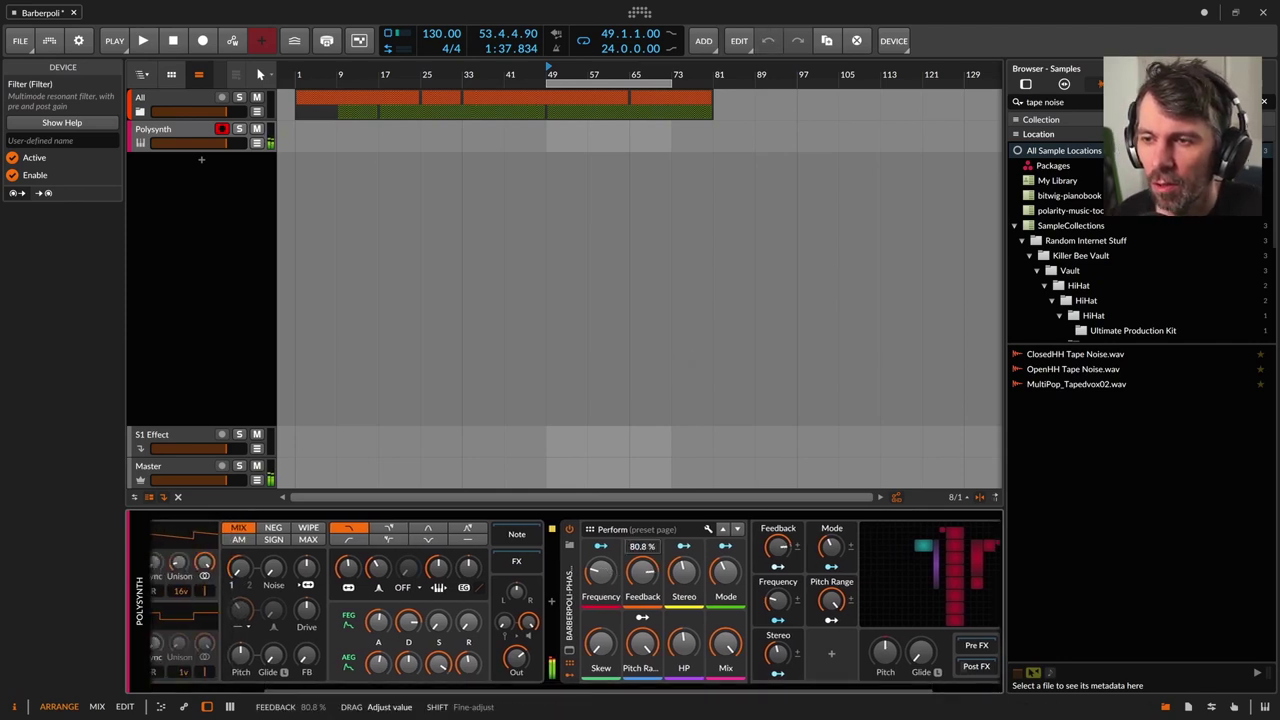
{"action": "left_click_drag", "start_coordinate": [643, 575], "coordinate": [646, 580]}
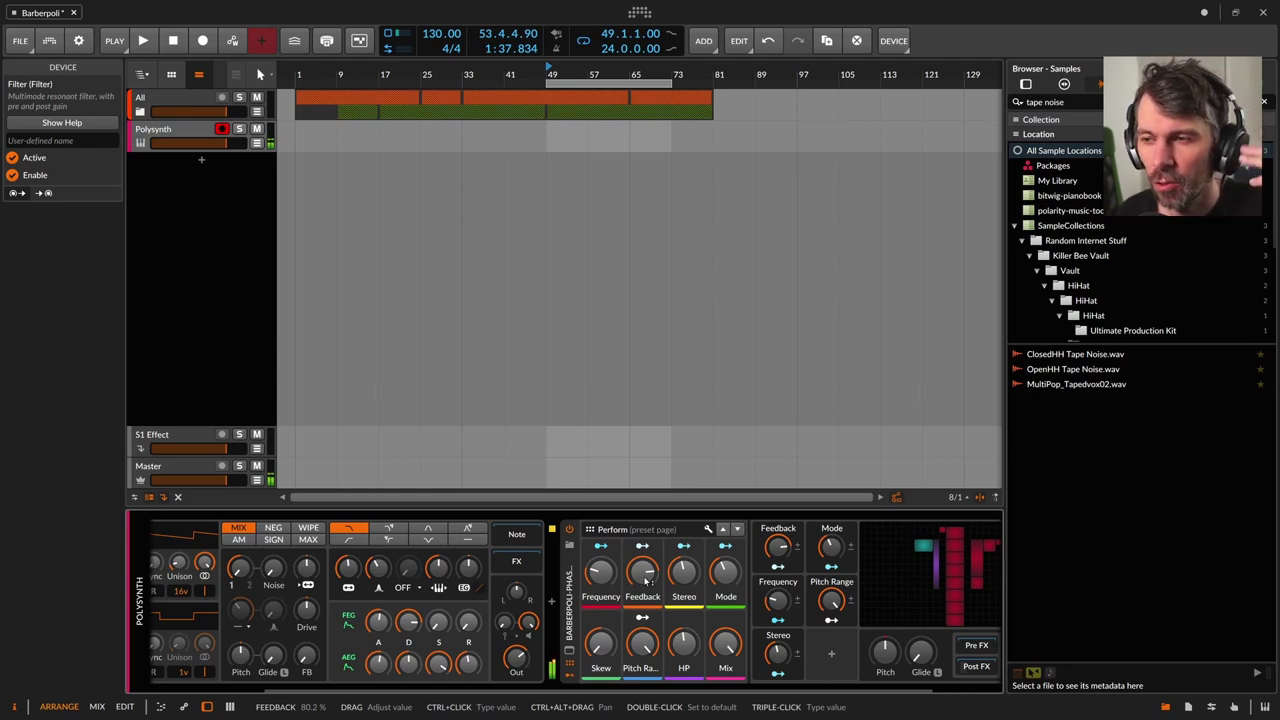
{"action": "mouse_move", "coordinate": [601, 572]}
{"action": "left_mouse_down"}
{"action": "mouse_move", "coordinate": [642, 569]}
{"action": "mouse_move", "coordinate": [601, 568]}
{"action": "left_mouse_up"}
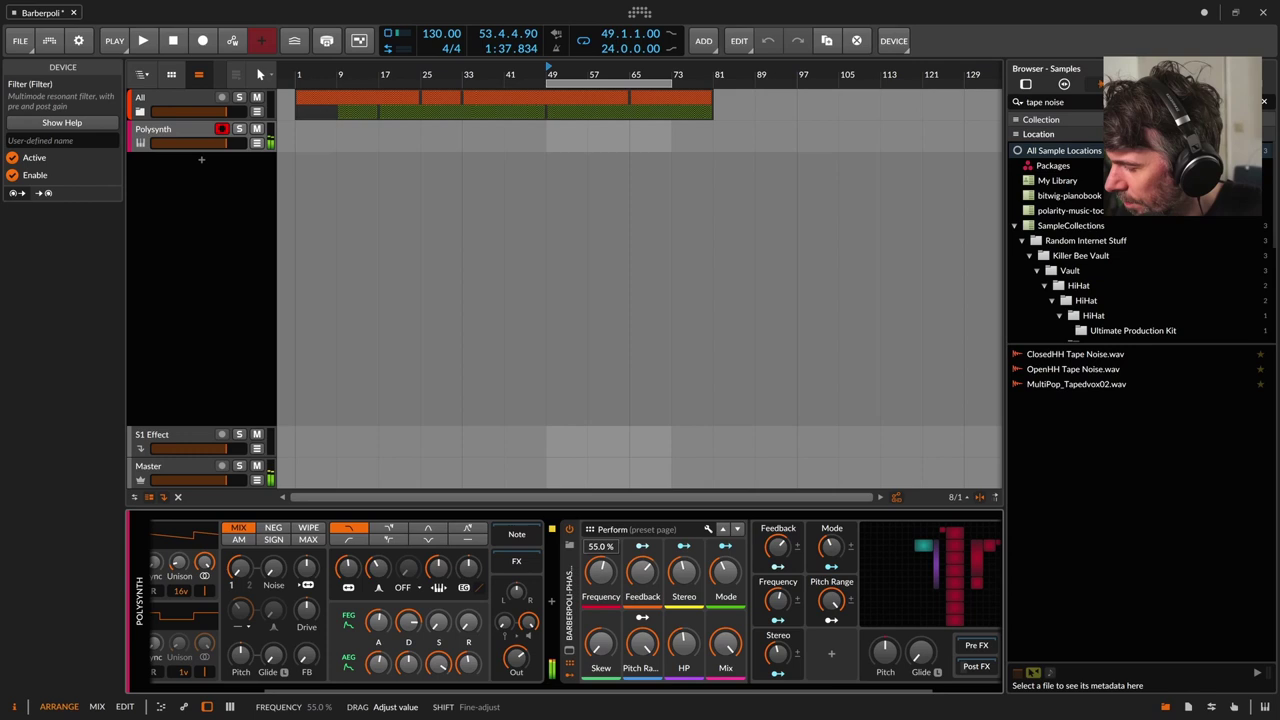
Sweep phaser Frequency down through 52%, 38% and 9%, with Feedback around 74%
{"action": "left_click_drag", "start_coordinate": [601, 568], "coordinate": [601, 595]}
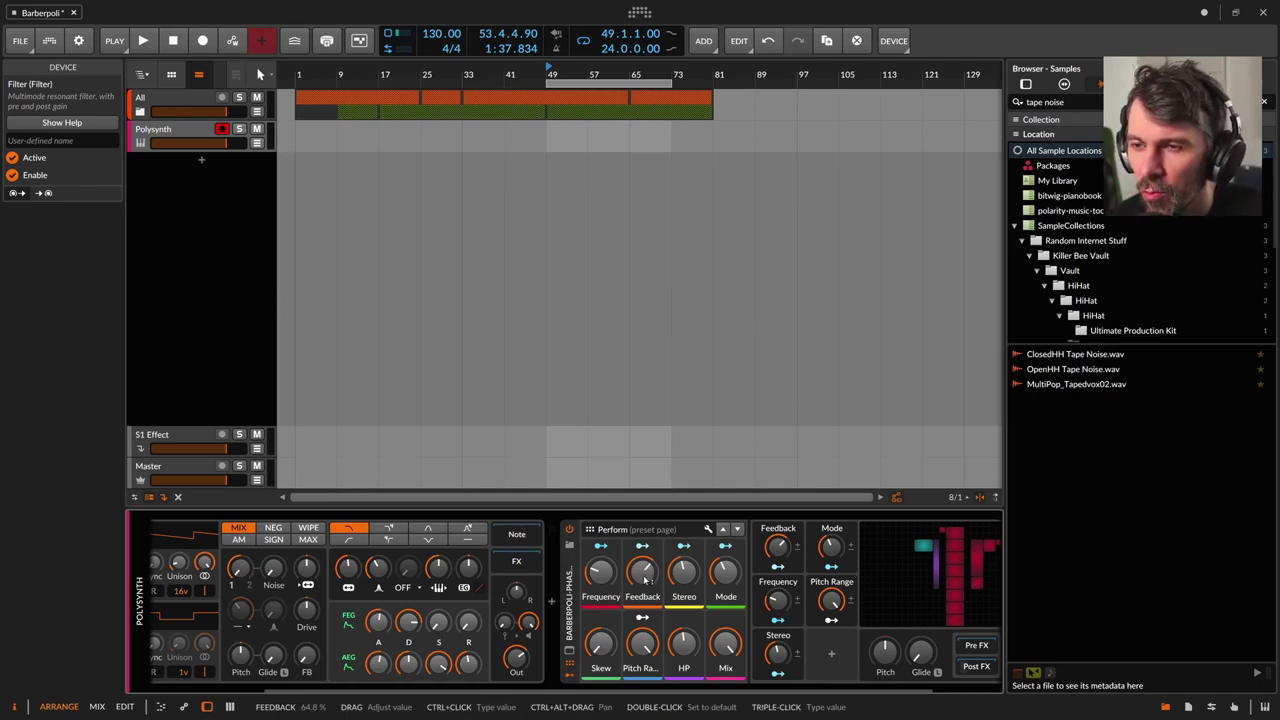
{"action": "left_click_drag", "start_coordinate": [608, 575], "coordinate": [608, 562]}
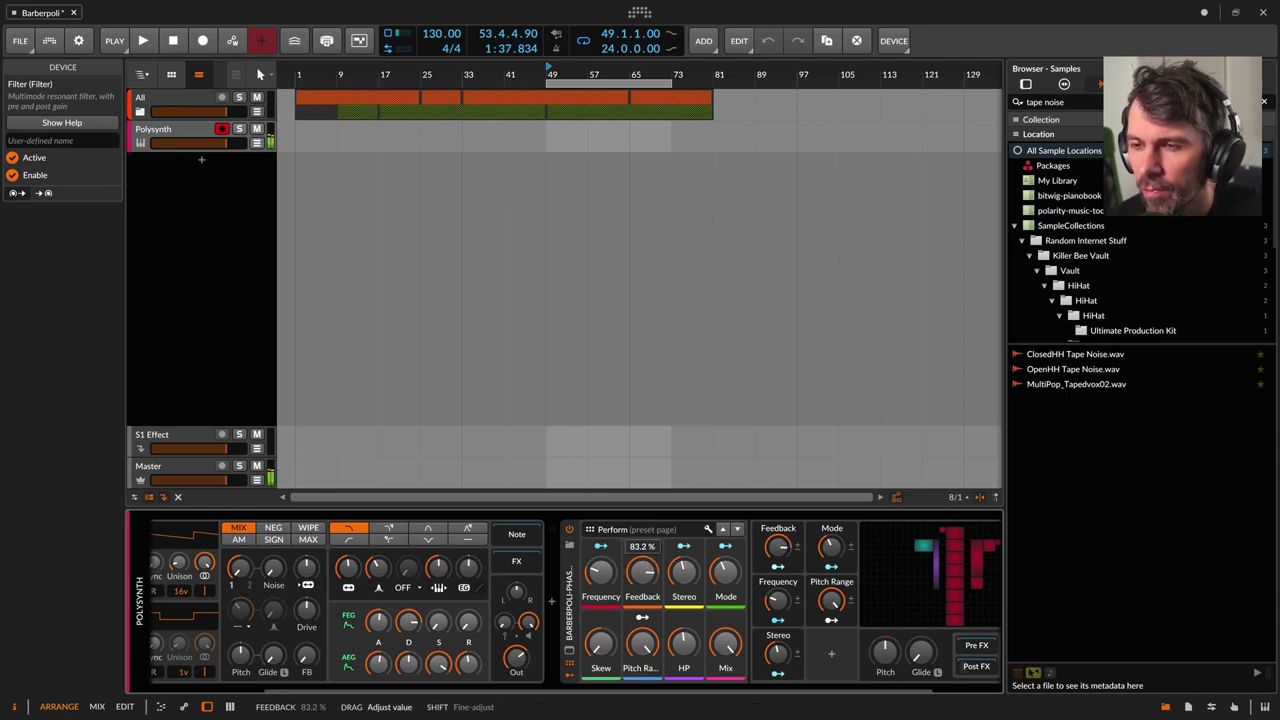
{"action": "left_click_drag", "start_coordinate": [600, 572], "coordinate": [600, 566]}
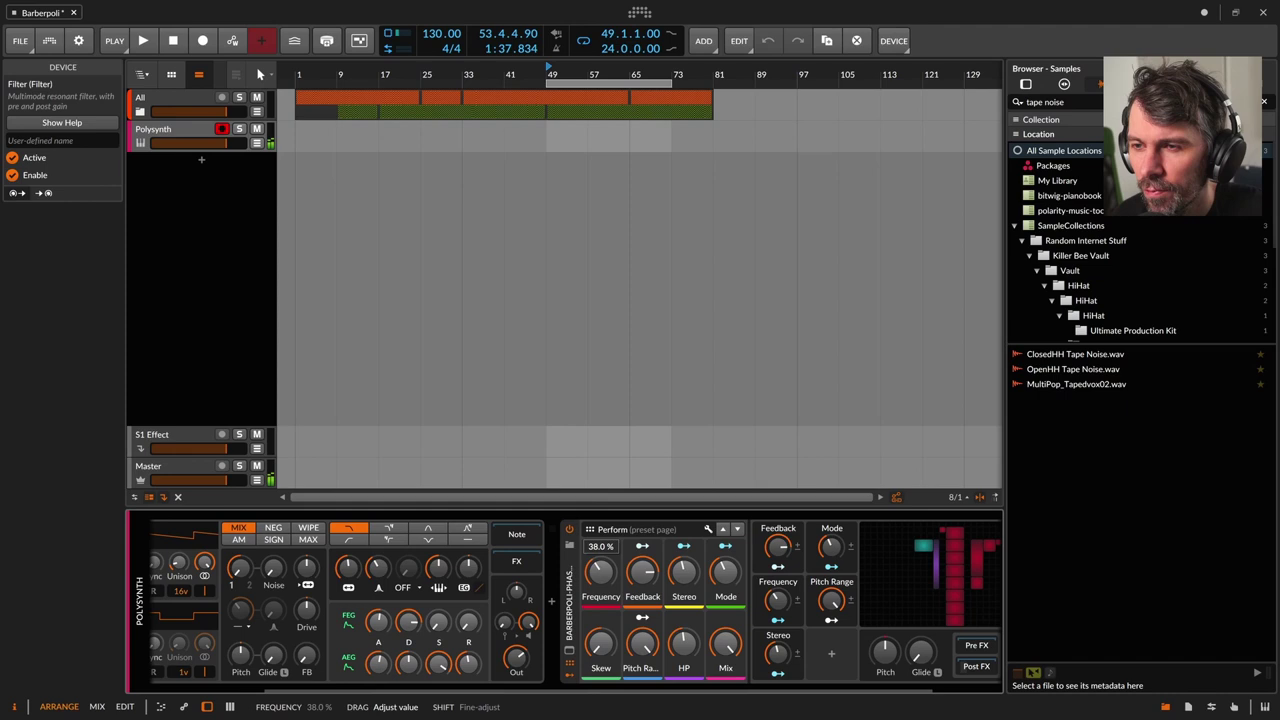
{"action": "mouse_move", "coordinate": [600, 571]}
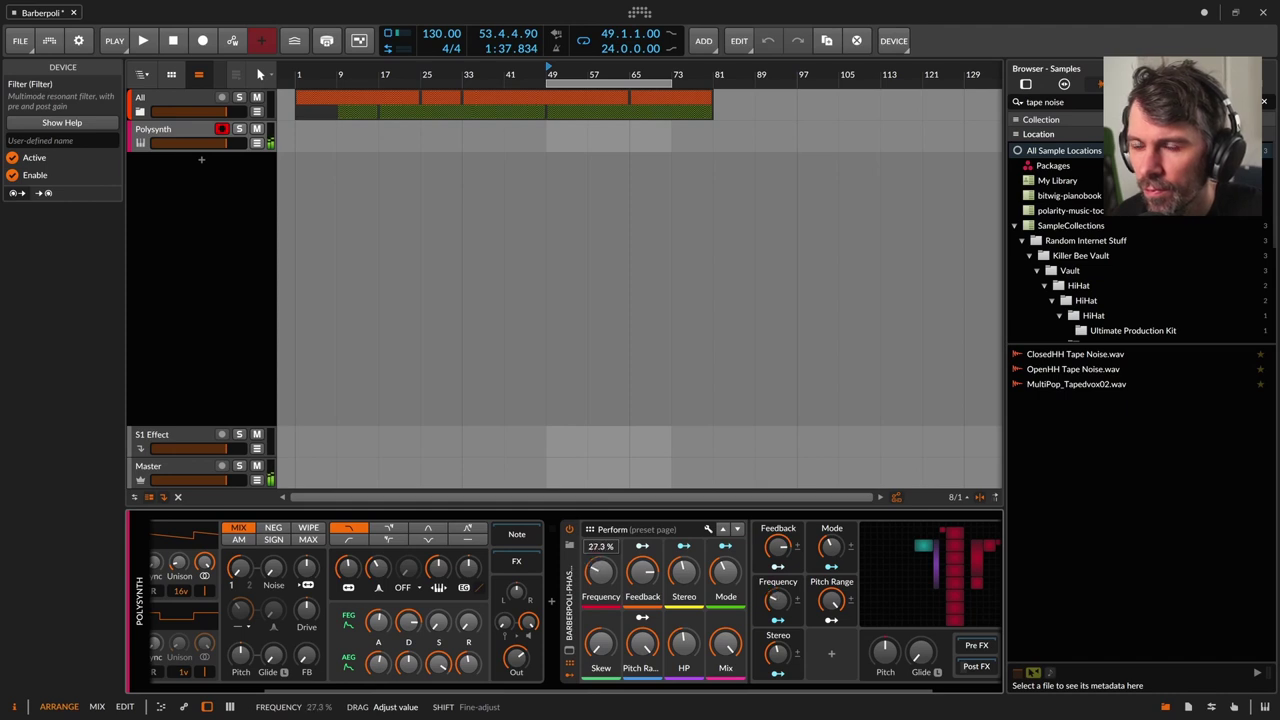
{"action": "left_click_drag", "start_coordinate": [600, 572], "coordinate": [600, 576]}
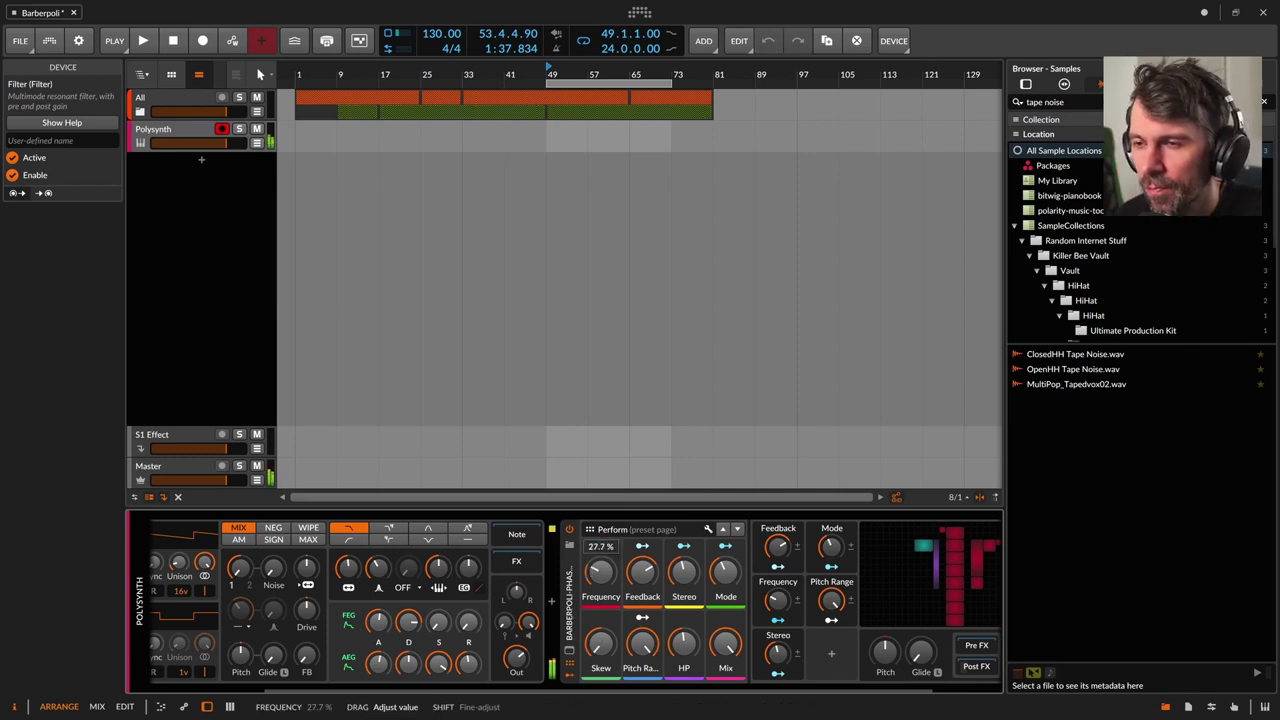
Push phaser Stereo spread to about 96% and set Frequency near 36%
{"action": "left_click_drag", "start_coordinate": [600, 570], "coordinate": [600, 575]}
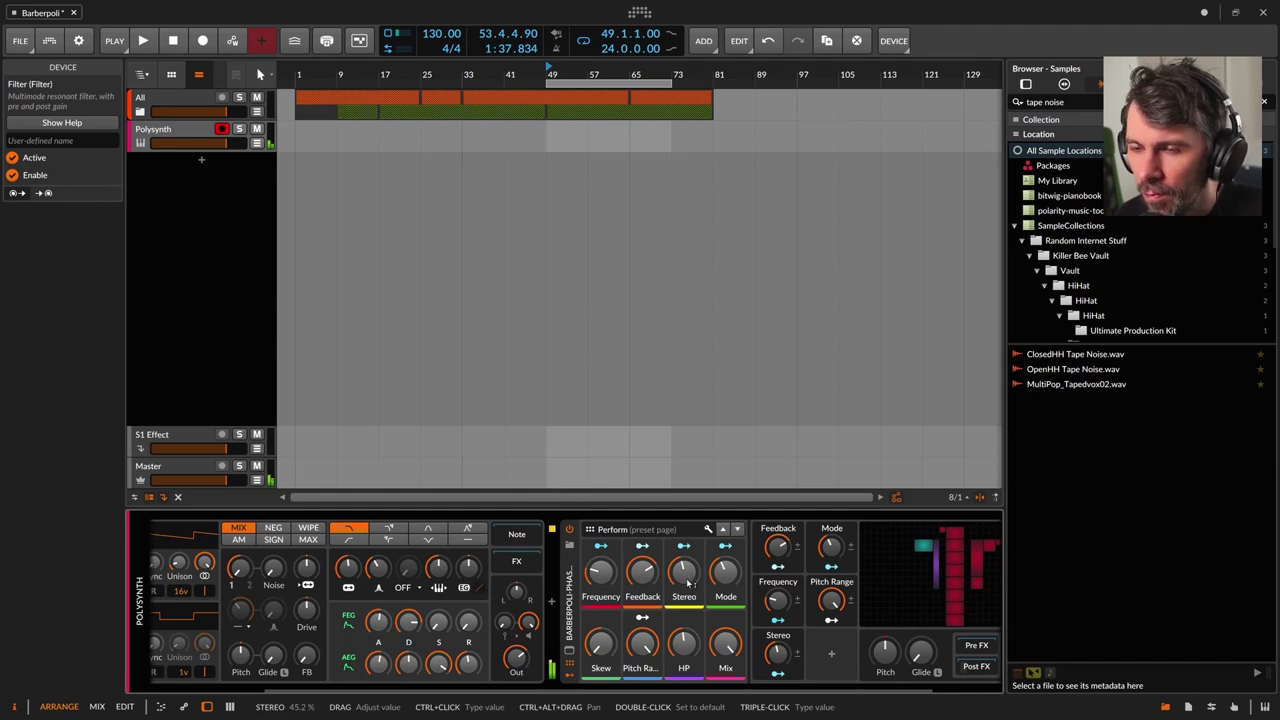
{"action": "mouse_move", "coordinate": [685, 579]}
{"action": "left_mouse_down"}
{"action": "mouse_move", "coordinate": [685, 550]}
{"action": "mouse_move", "coordinate": [686, 578]}
{"action": "left_mouse_up"}
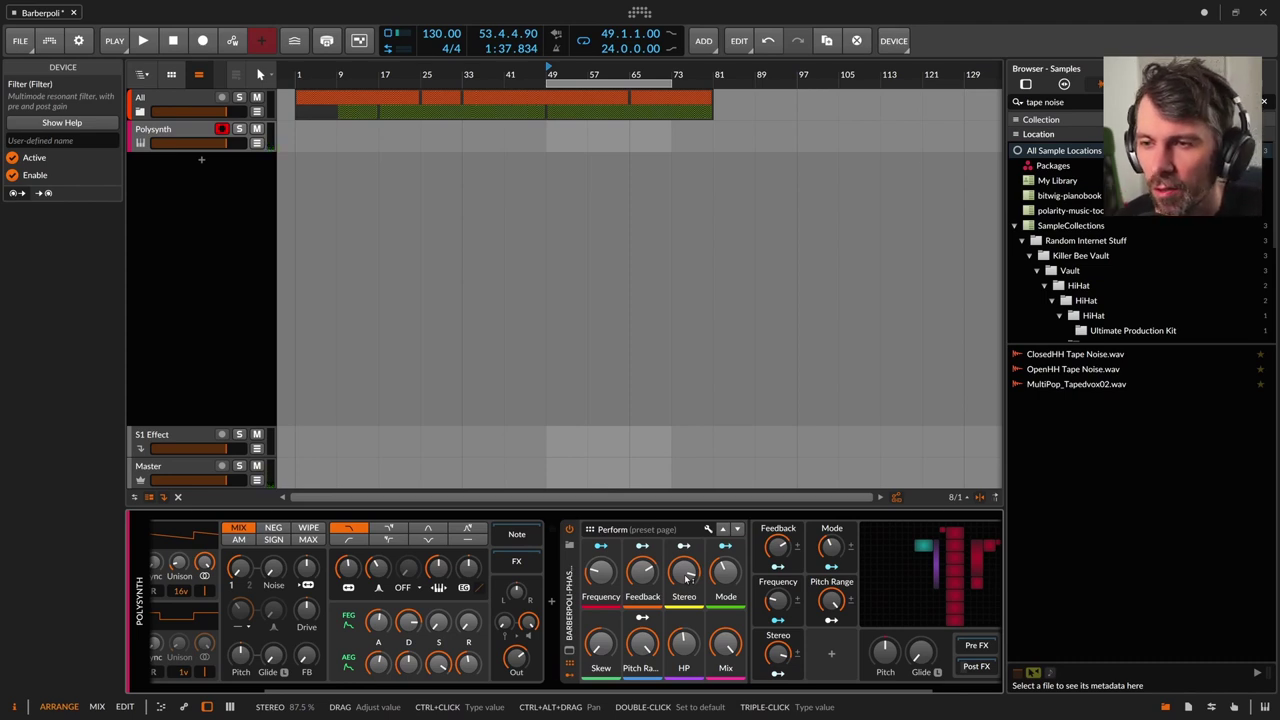
{"action": "mouse_move", "coordinate": [681, 583]}
{"action": "left_mouse_down"}
{"action": "mouse_move", "coordinate": [681, 570]}
{"action": "mouse_move", "coordinate": [726, 566]}
{"action": "mouse_move", "coordinate": [728, 587]}
{"action": "left_mouse_up"}
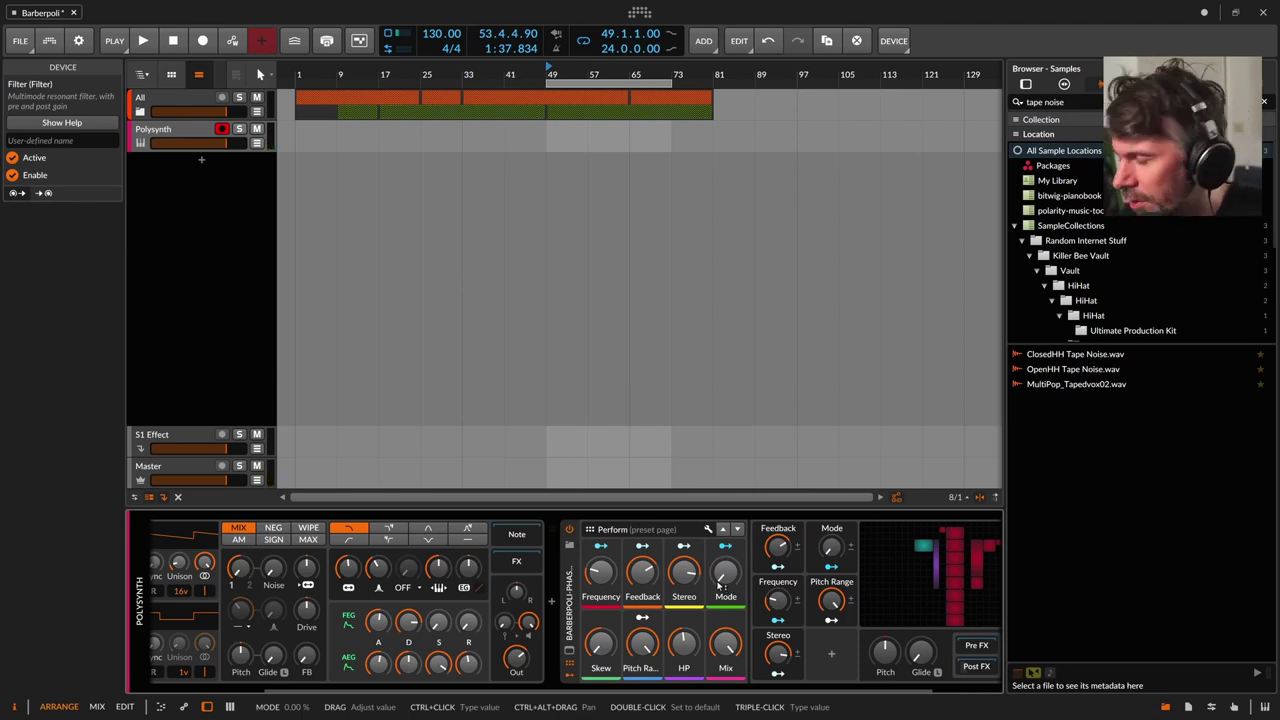
{"action": "left_click_drag", "start_coordinate": [600, 570], "coordinate": [608, 605]}
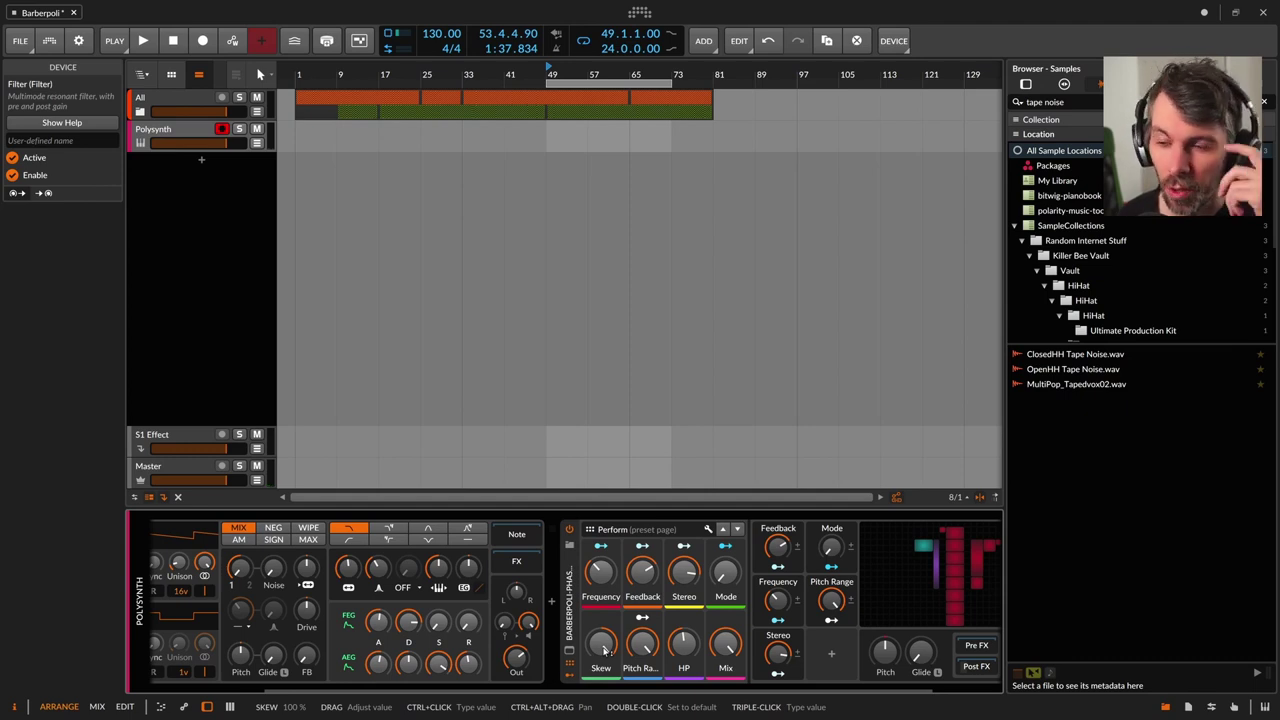
Reset phaser Skew to 50%, set Feedback about 73% and Frequency about 14%
{"action": "left_click_drag", "start_coordinate": [603, 650], "coordinate": [599, 648]}
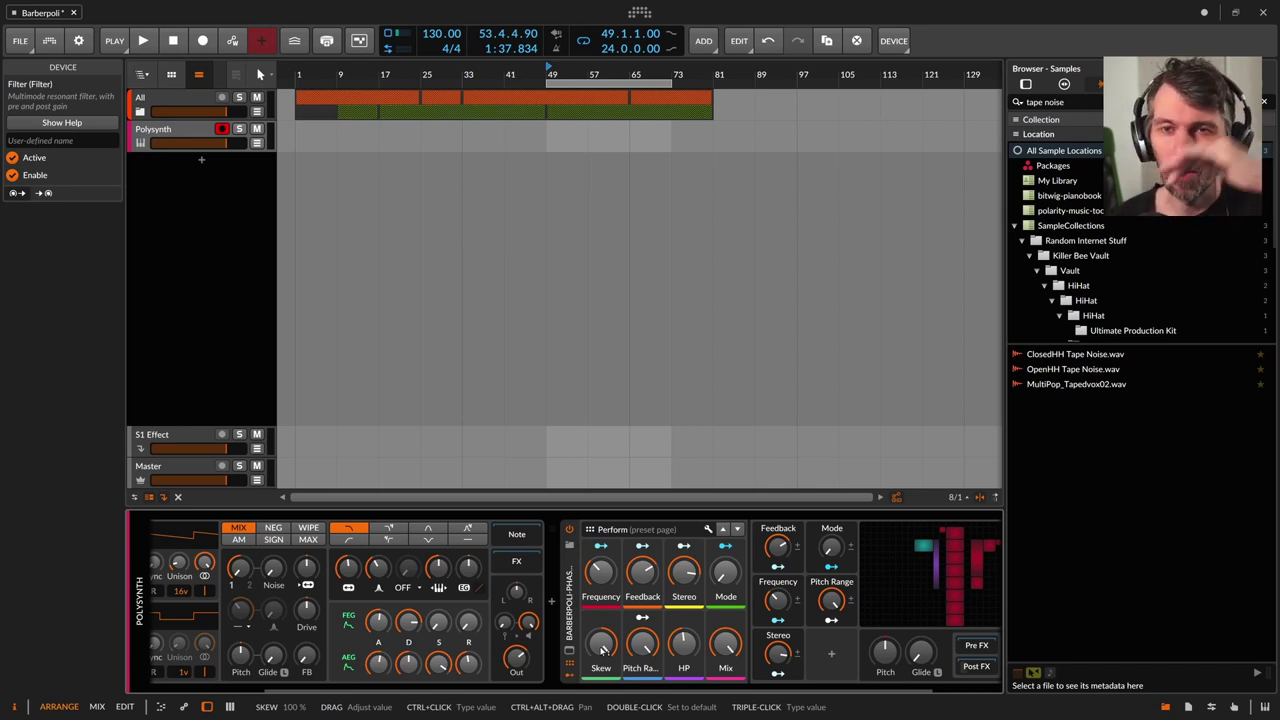
{"action": "double_click", "coordinate": [603, 650]}
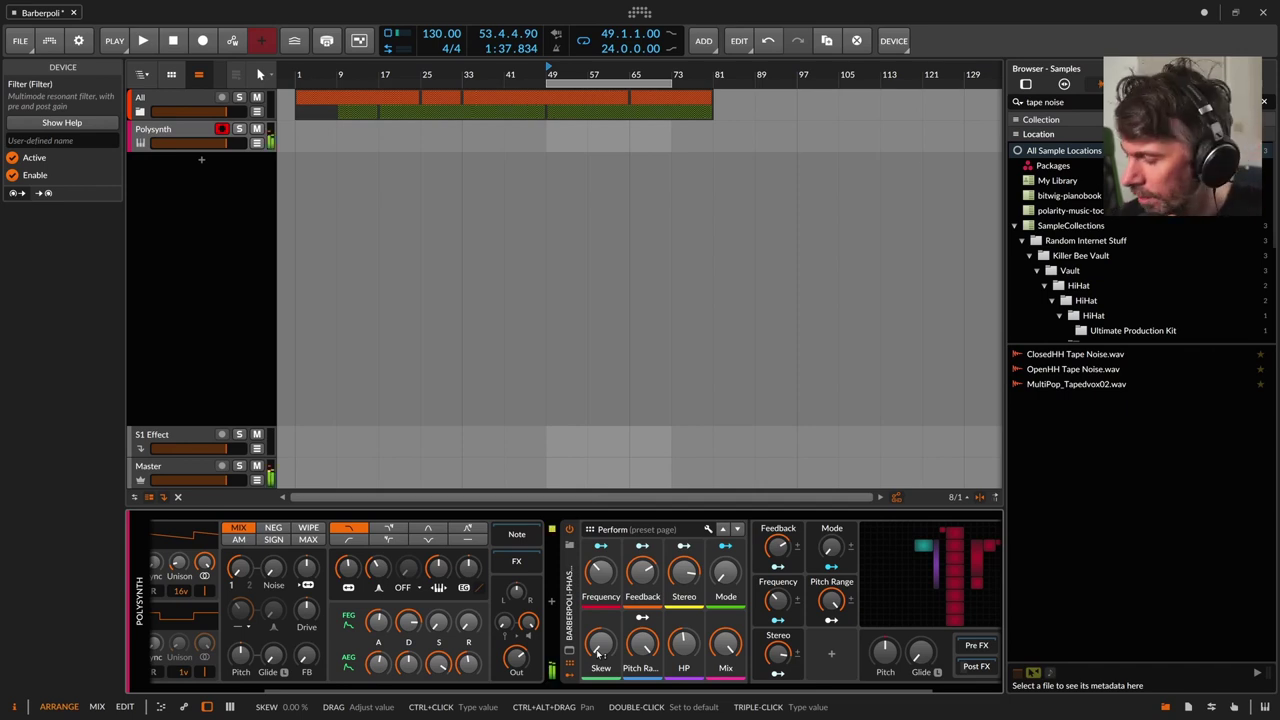
{"action": "mouse_move", "coordinate": [600, 570]}
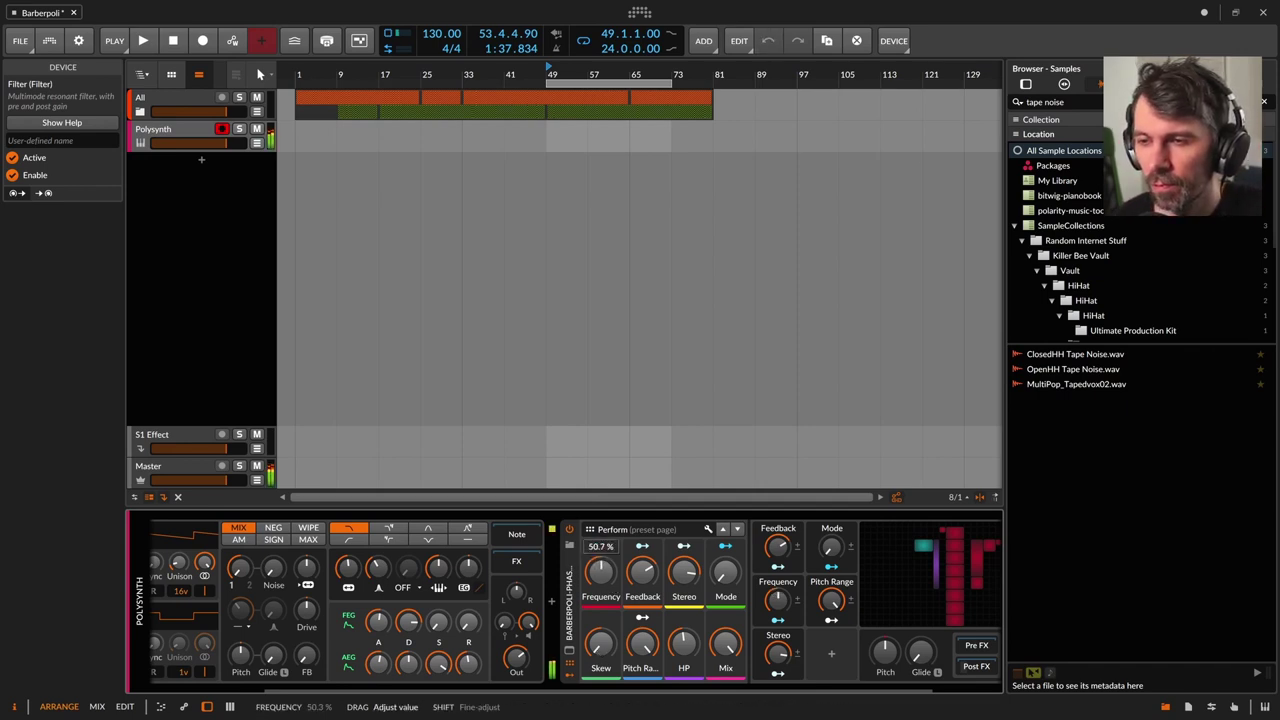
{"action": "mouse_move", "coordinate": [642, 570]}
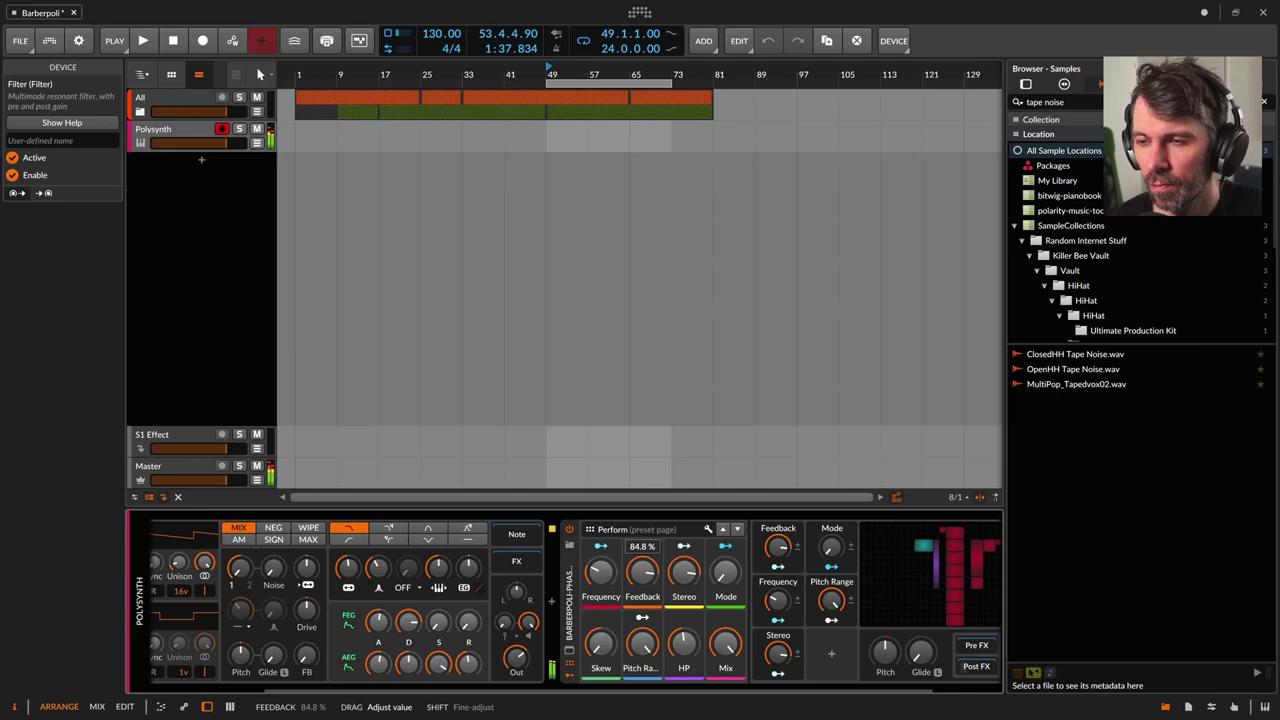
{"action": "left_click_drag", "start_coordinate": [642, 572], "coordinate": [641, 578]}
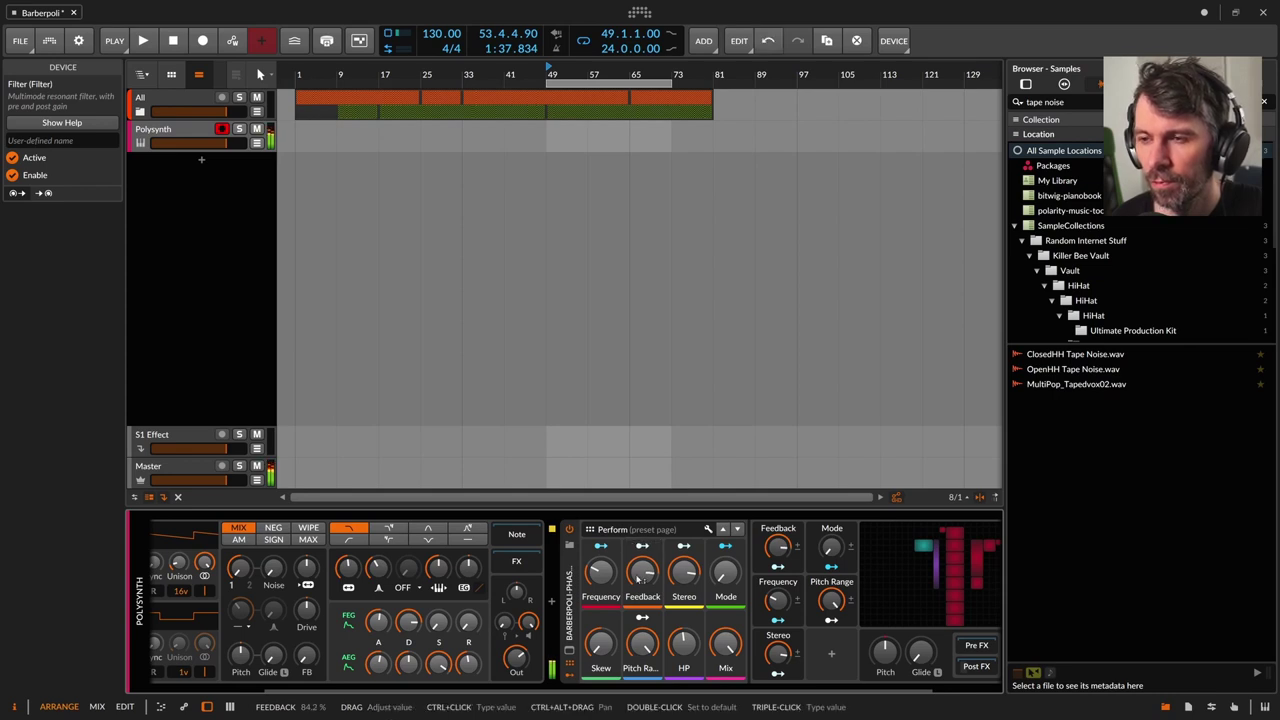
{"action": "left_click", "coordinate": [604, 648]}
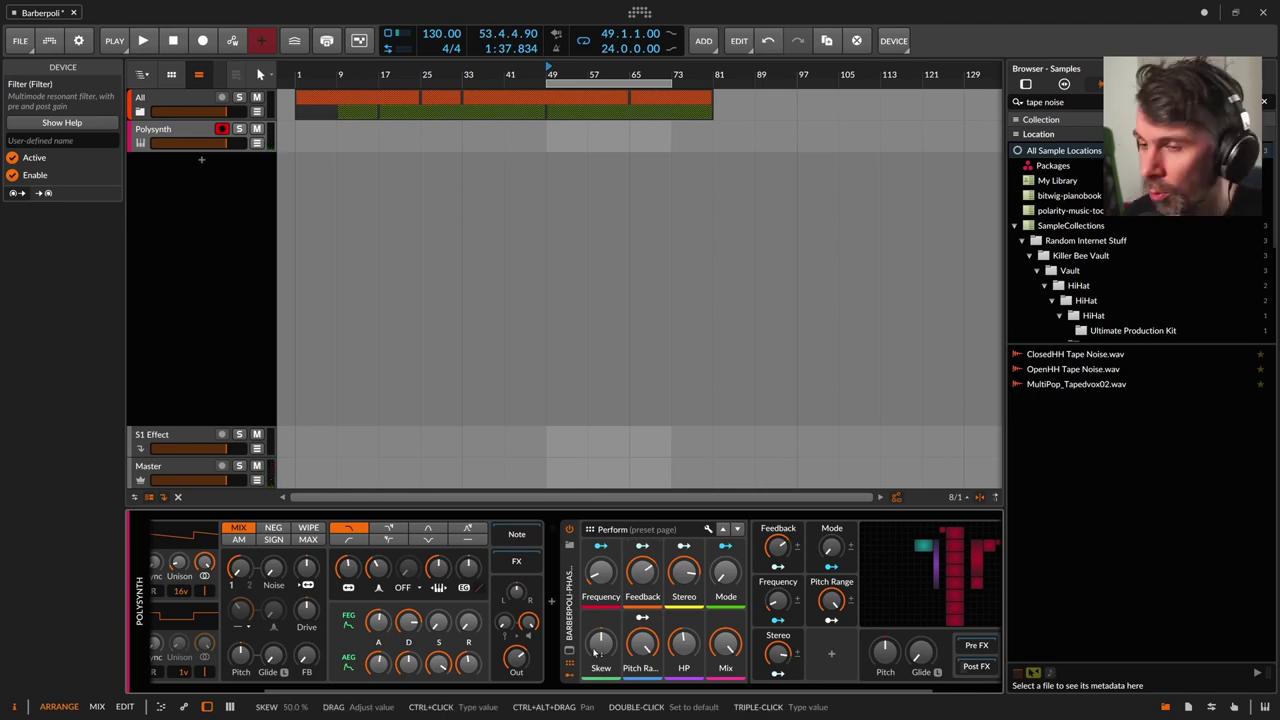
{"action": "mouse_move", "coordinate": [642, 571]}
{"action": "left_mouse_down"}
{"action": "mouse_move", "coordinate": [642, 585]}
{"action": "mouse_move", "coordinate": [603, 575]}
{"action": "left_mouse_up"}
{"action": "left_click", "coordinate": [600, 571]}
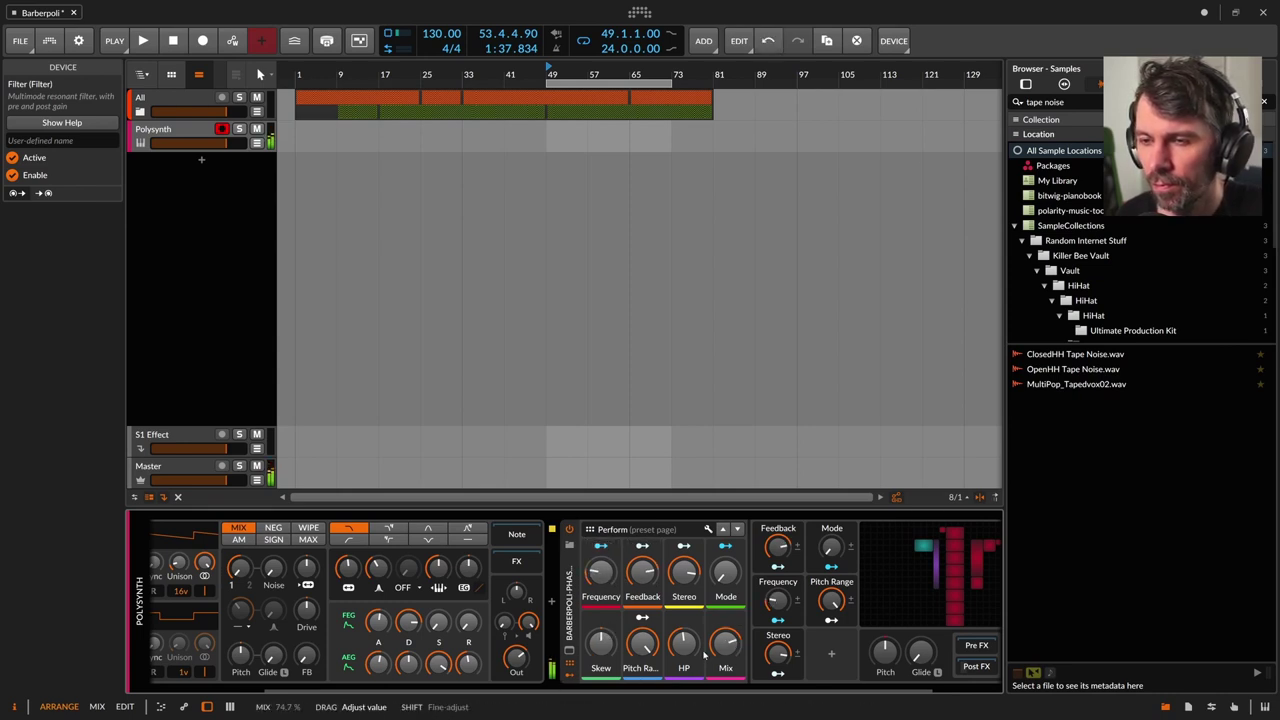
{"action": "scroll", "coordinate": [705, 655], "scroll_direction": "right", "scroll_amount": 3}
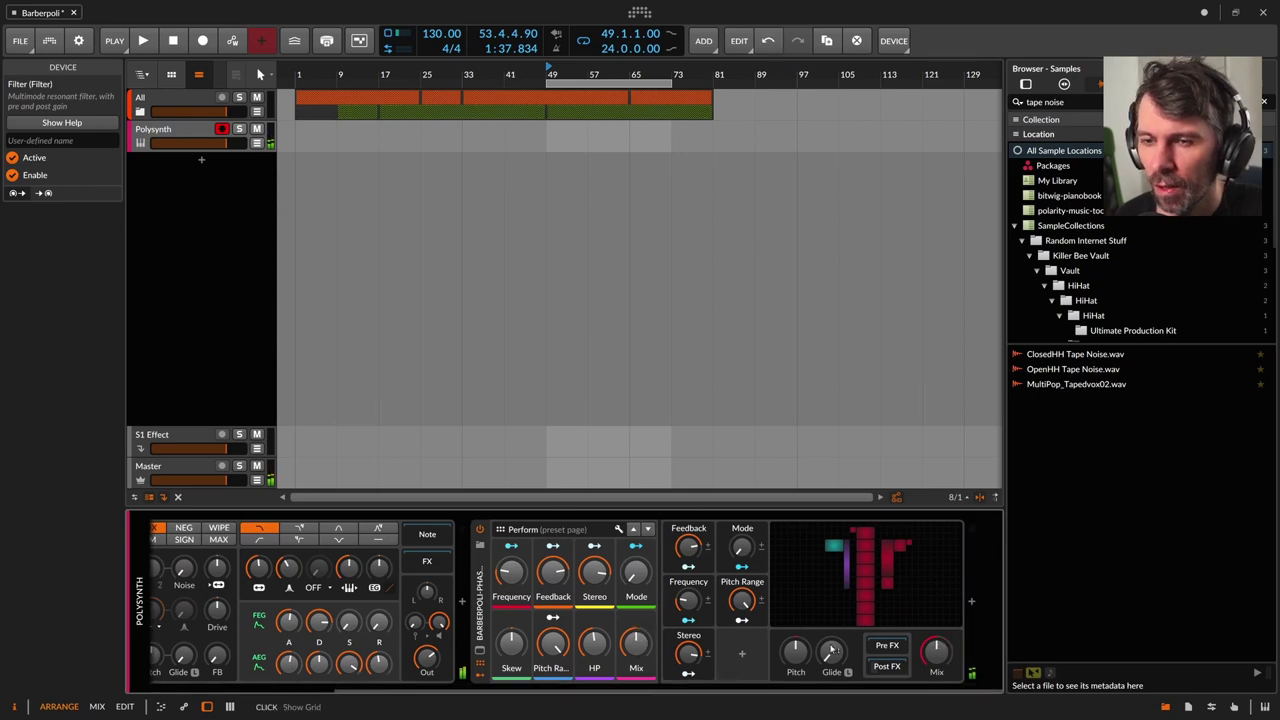
Insert a Reverb after the phaser with 18.8 s decay; set phaser Feedback near 81%
{"action": "left_click", "coordinate": [970, 601]}
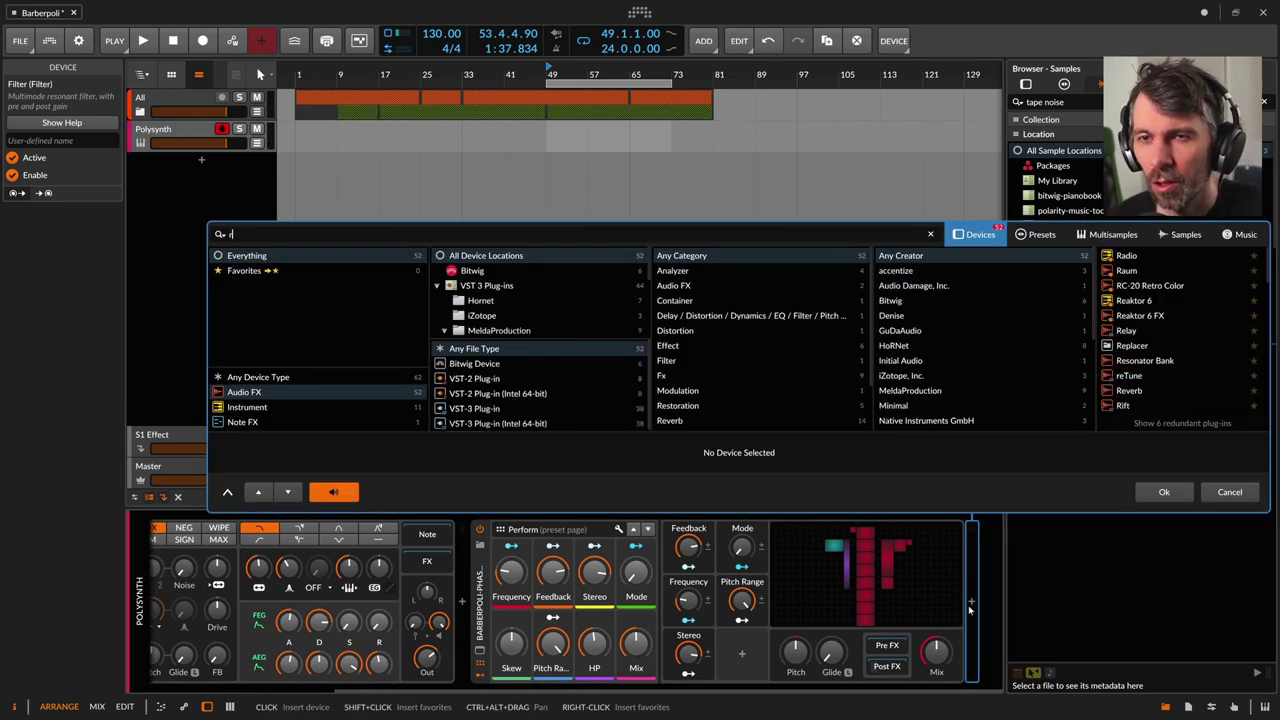
{"action": "type", "text": "everb"}
{"action": "key", "text": "Return"}
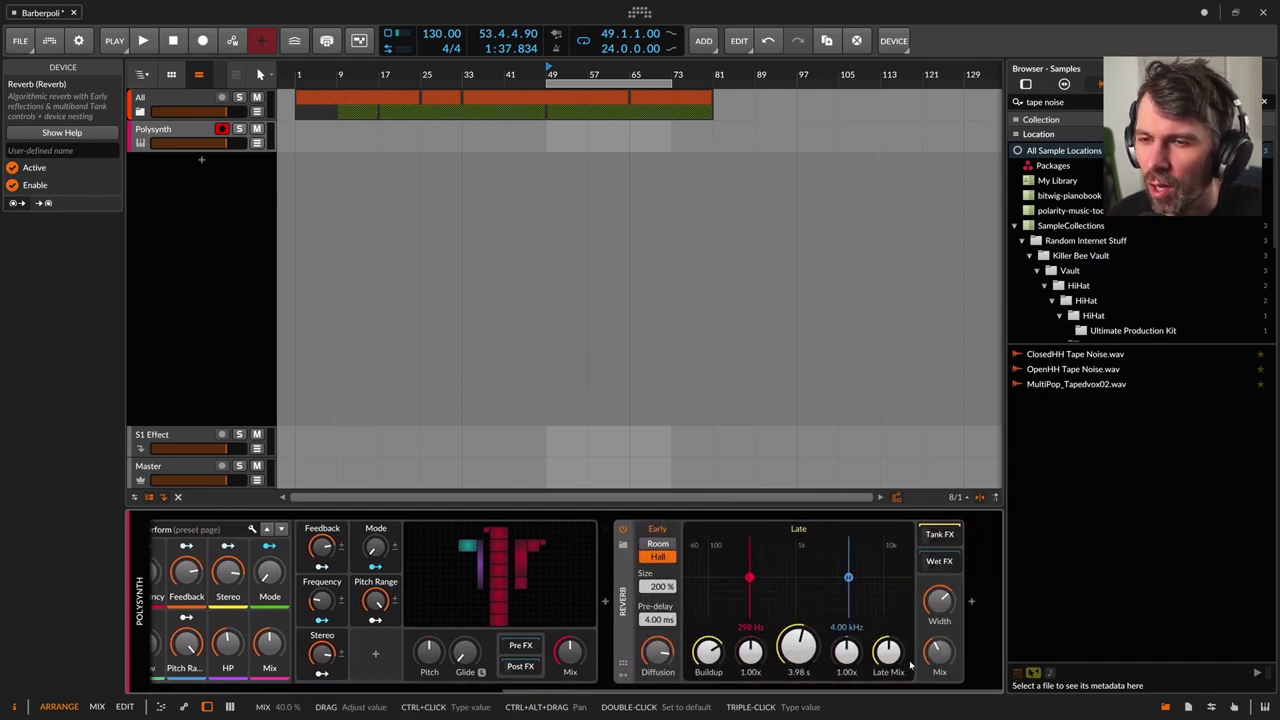
{"action": "left_click_drag", "start_coordinate": [797, 650], "coordinate": [797, 600]}
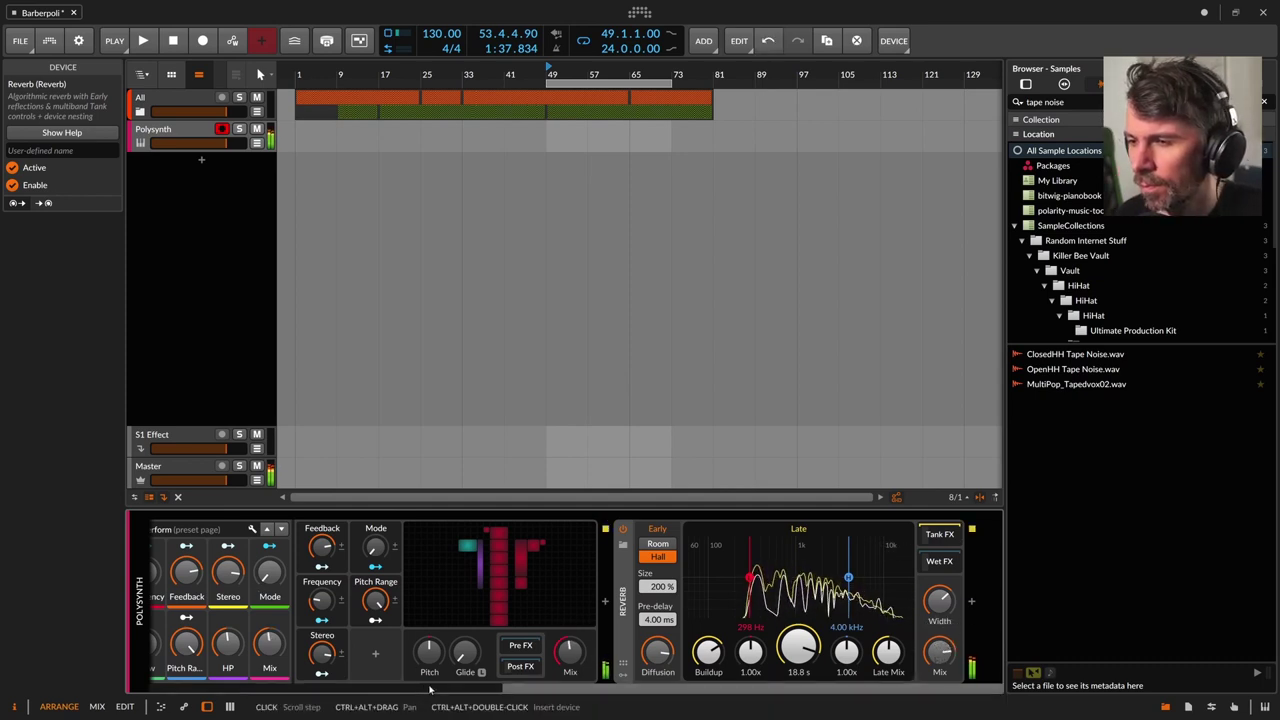
{"action": "left_click_drag", "start_coordinate": [430, 688], "coordinate": [346, 688]}
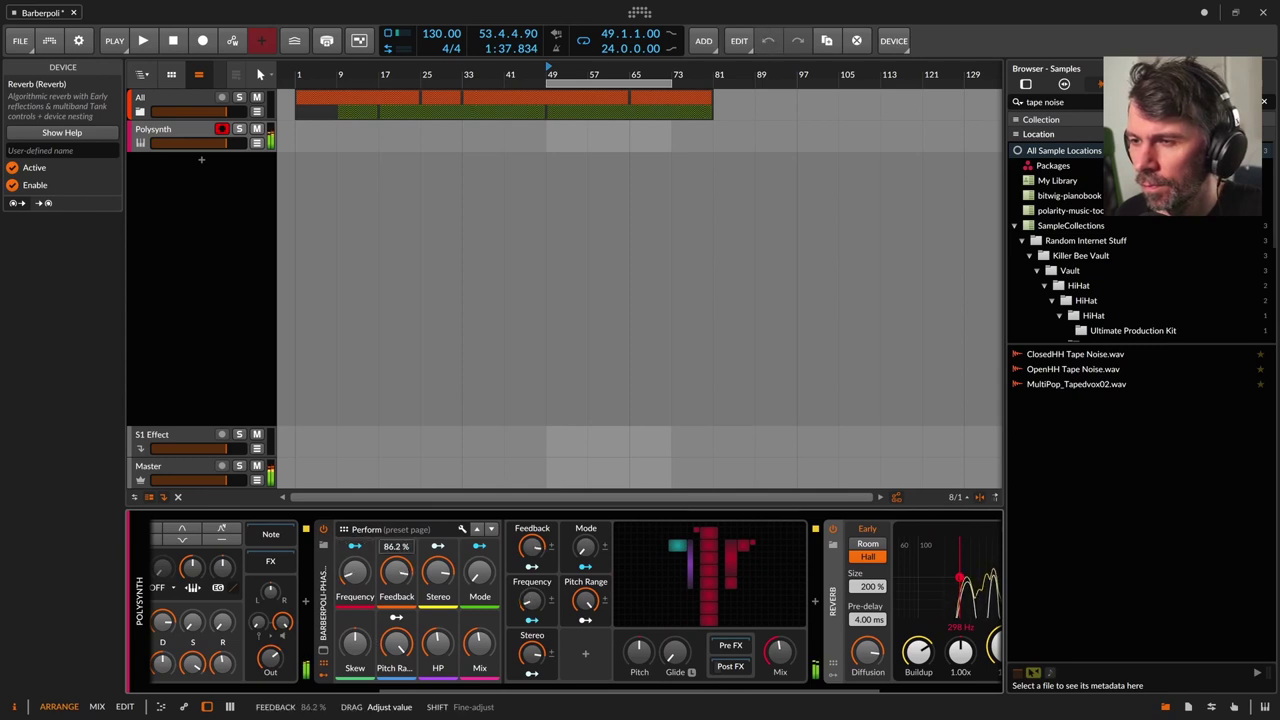
{"action": "left_click_drag", "start_coordinate": [396, 571], "coordinate": [396, 574]}
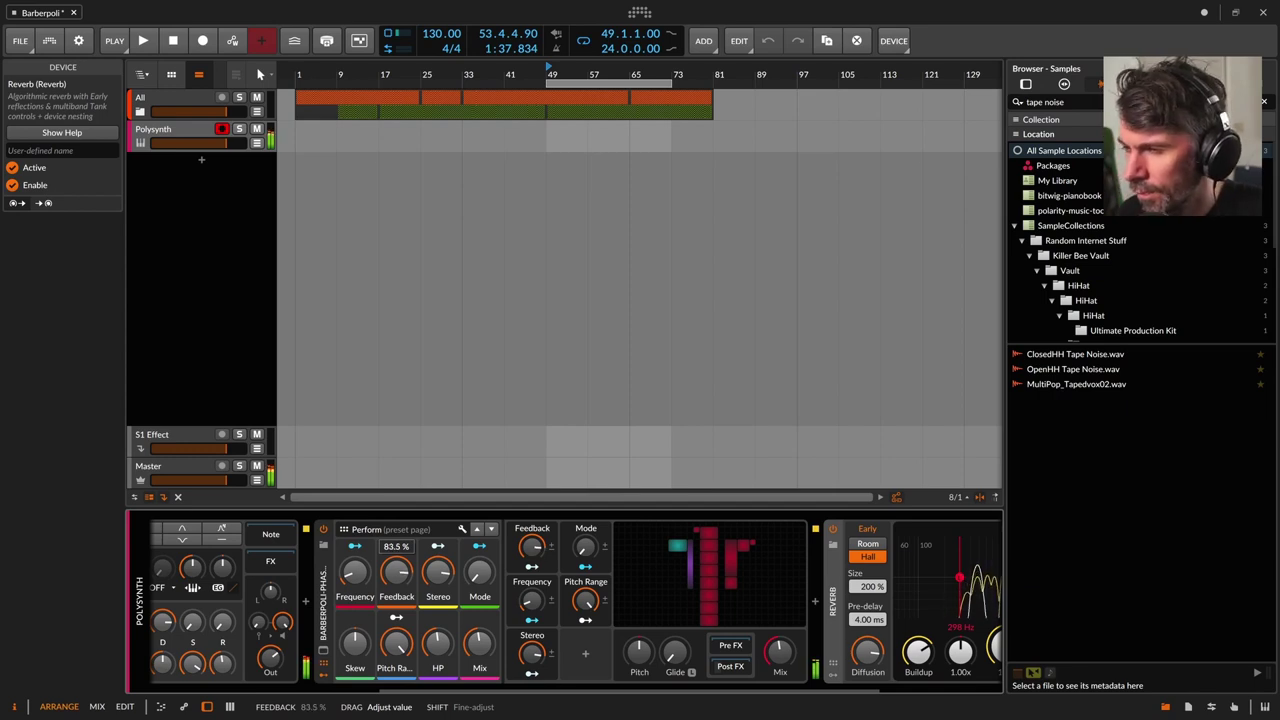
Nudge phaser Feedback between about 80% and 83%, auditioning the pad an octave up and back
{"action": "left_click_drag", "start_coordinate": [396, 571], "coordinate": [390, 581]}
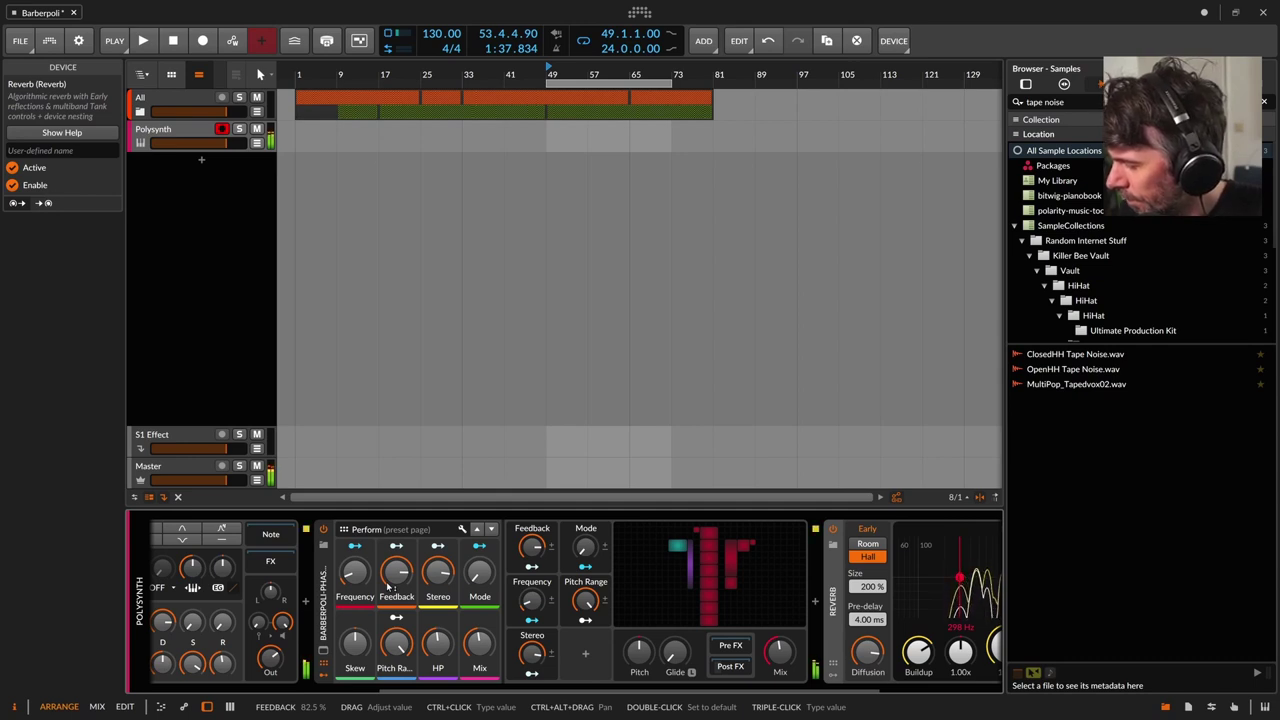
{"action": "key", "text": "z"}
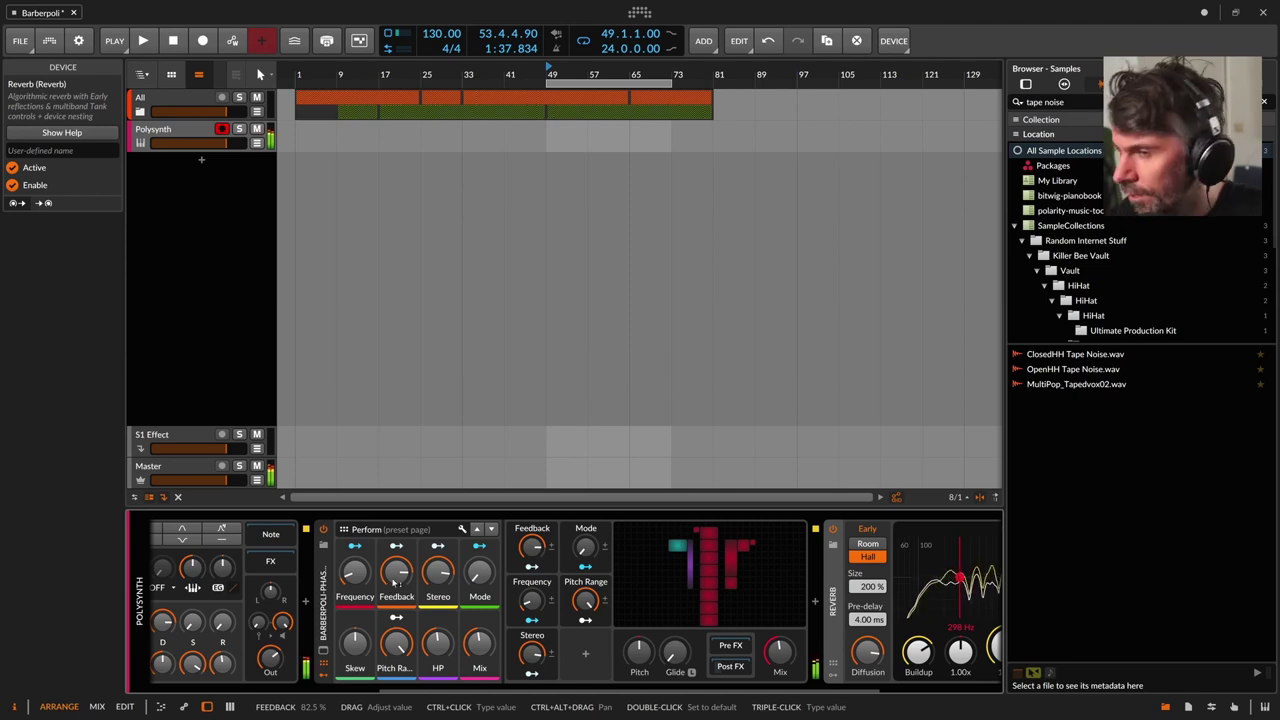
{"action": "left_click_drag", "start_coordinate": [396, 583], "coordinate": [396, 580]}
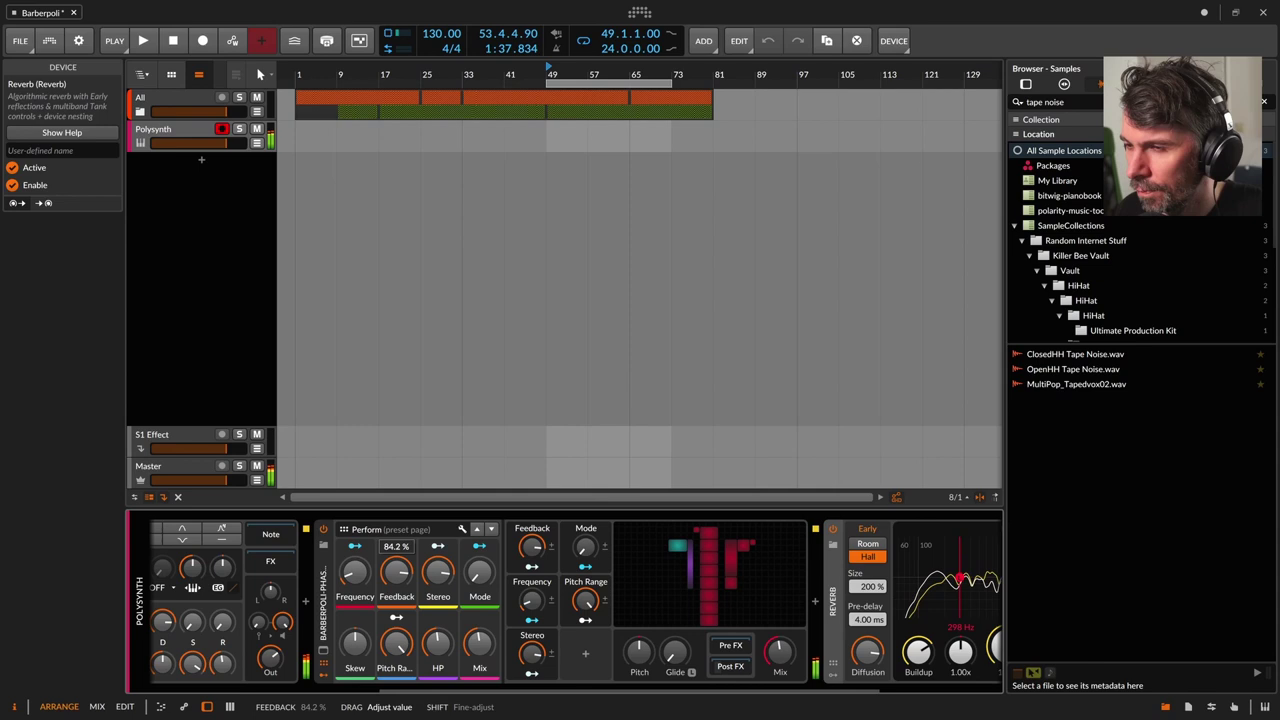
{"action": "left_click_drag", "start_coordinate": [396, 570], "coordinate": [396, 576]}
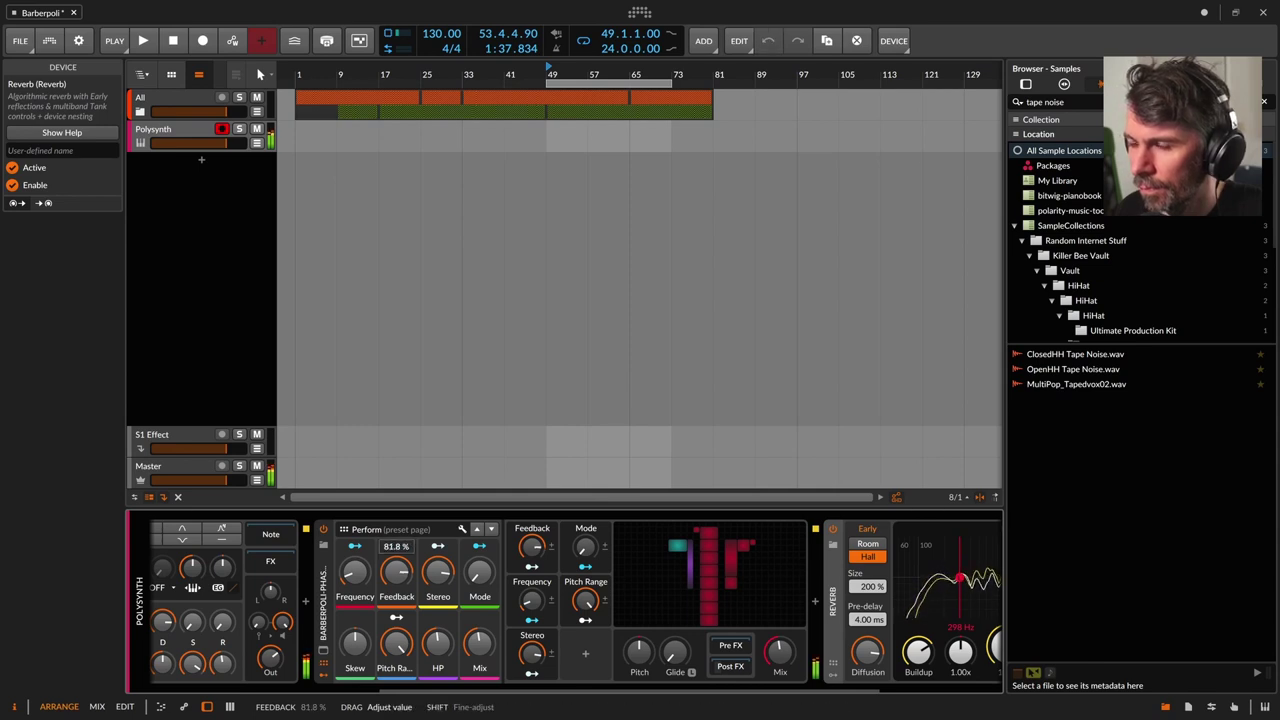
{"action": "left_click", "coordinate": [355, 645]}
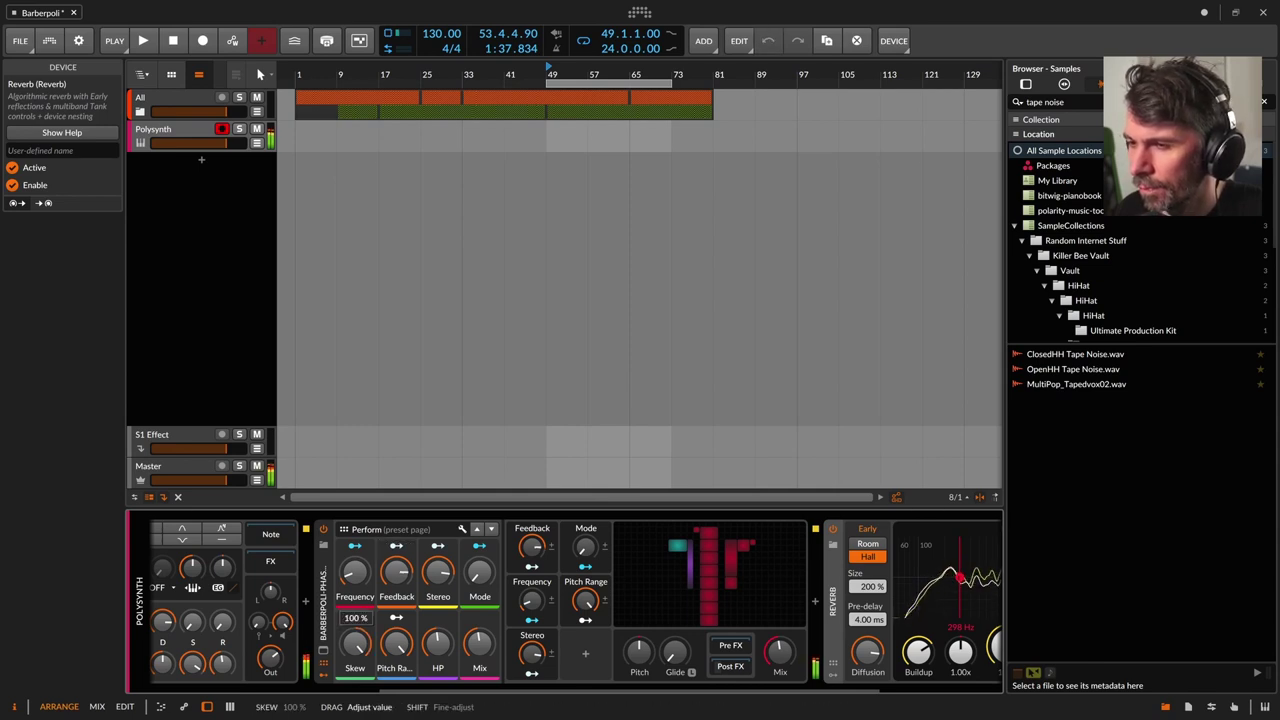
{"action": "key", "text": "z"}
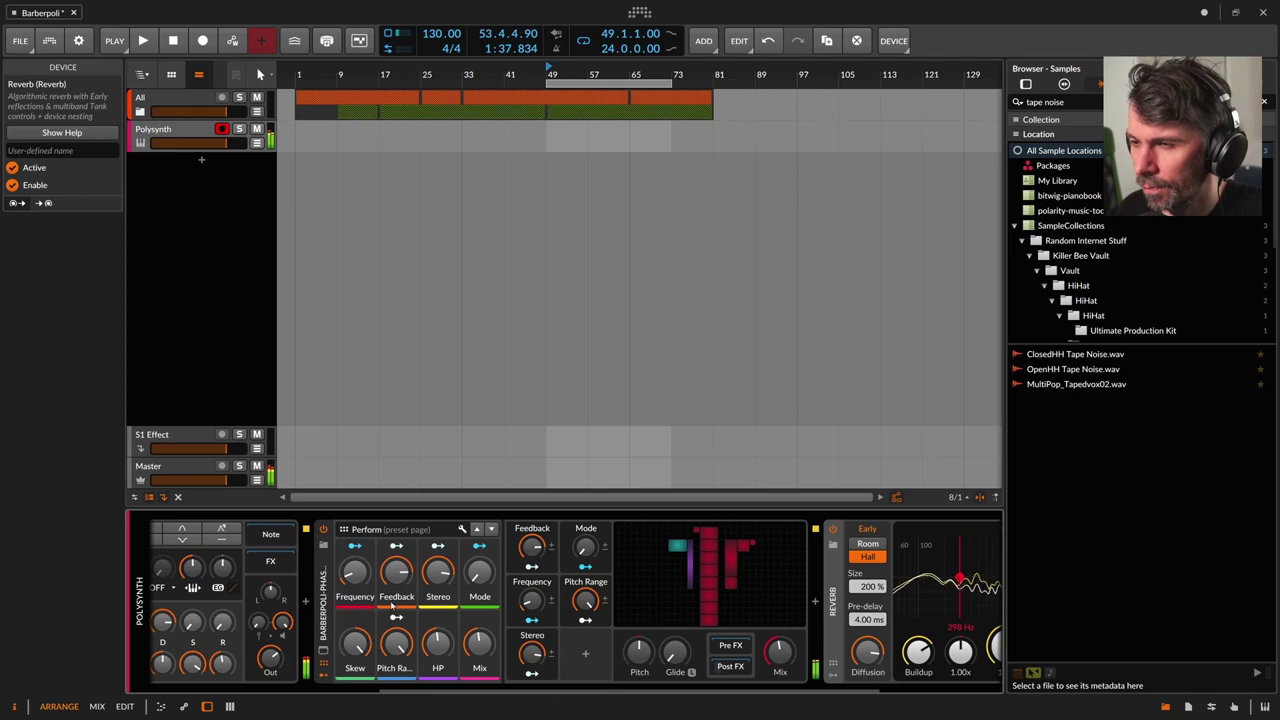
{"action": "left_click_drag", "start_coordinate": [396, 570], "coordinate": [396, 573]}
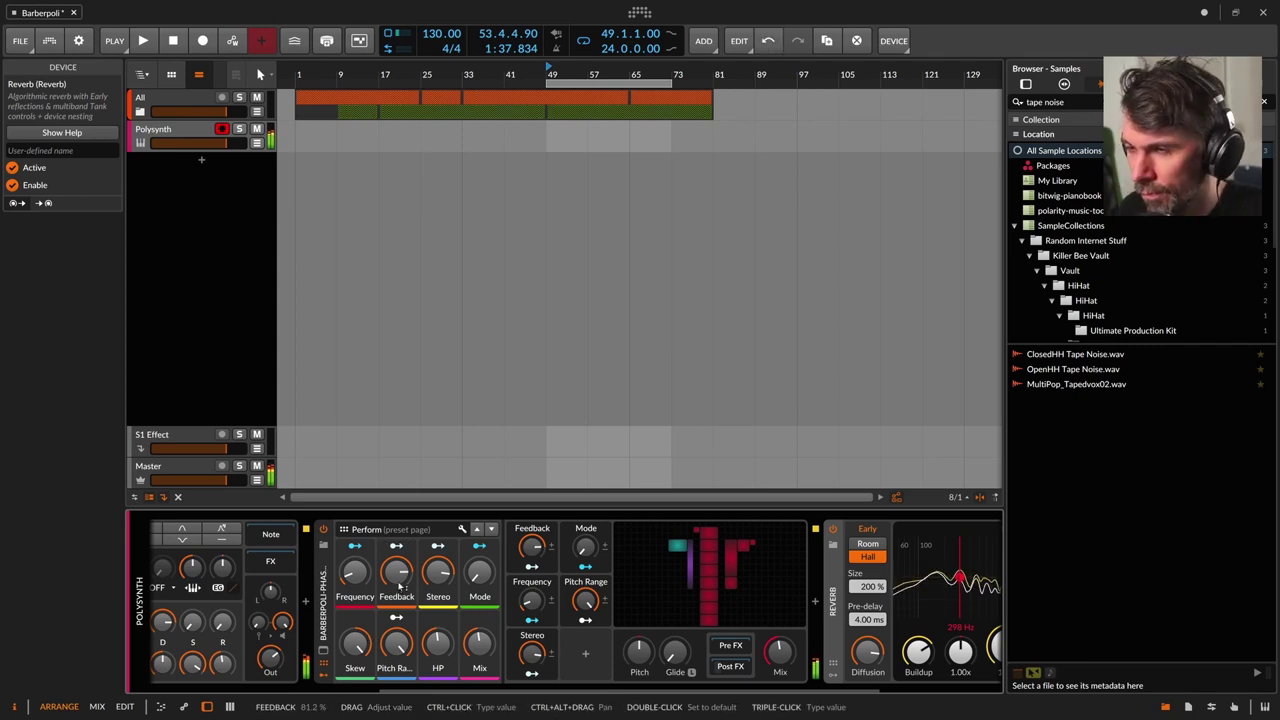
{"action": "left_click_drag", "start_coordinate": [399, 585], "coordinate": [399, 590]}
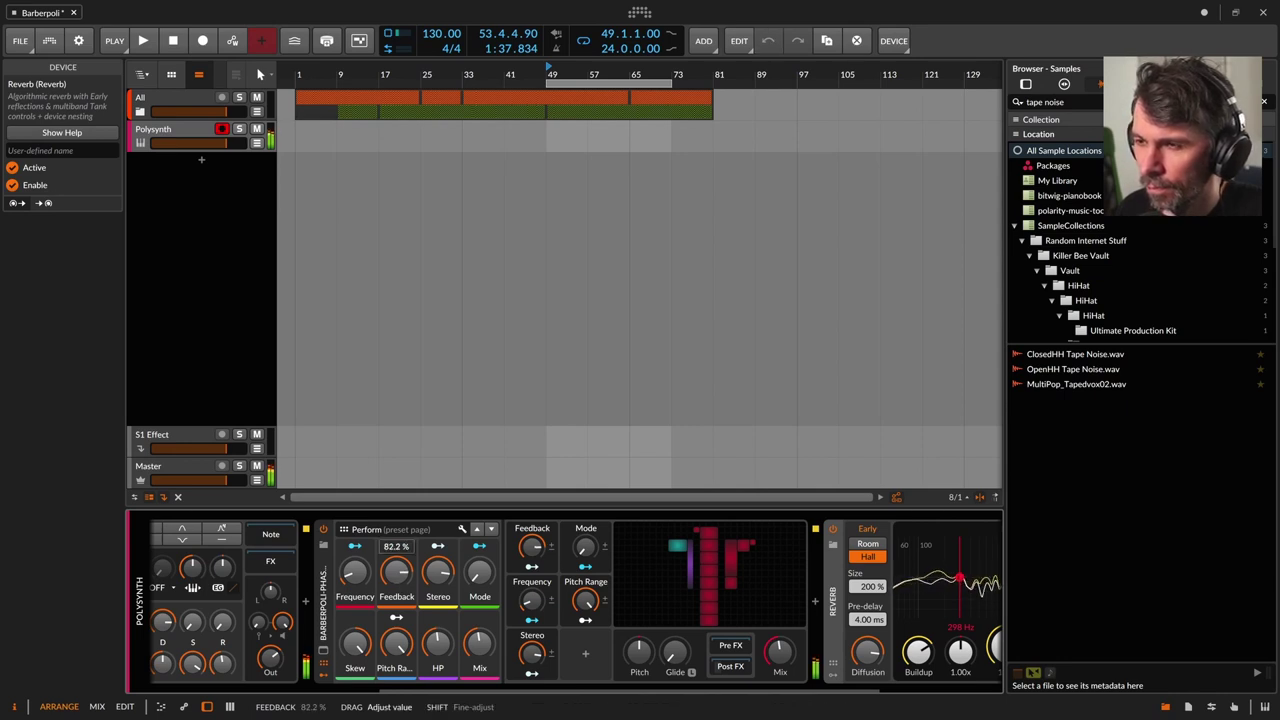
{"action": "left_click_drag", "start_coordinate": [399, 588], "coordinate": [399, 589]}
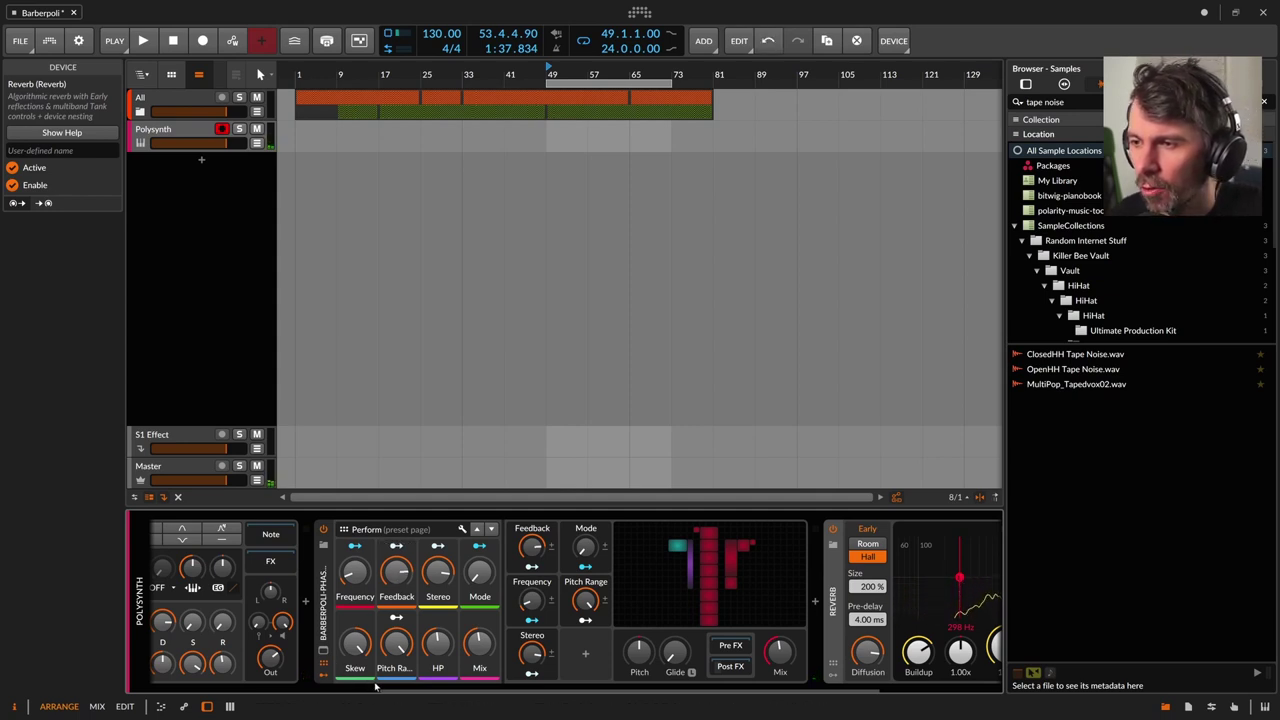
Move the Barberpoli-Phaser onto the Music group bus and delete the Polysynth test track
{"action": "left_click_drag", "start_coordinate": [376, 686], "coordinate": [288, 700]}
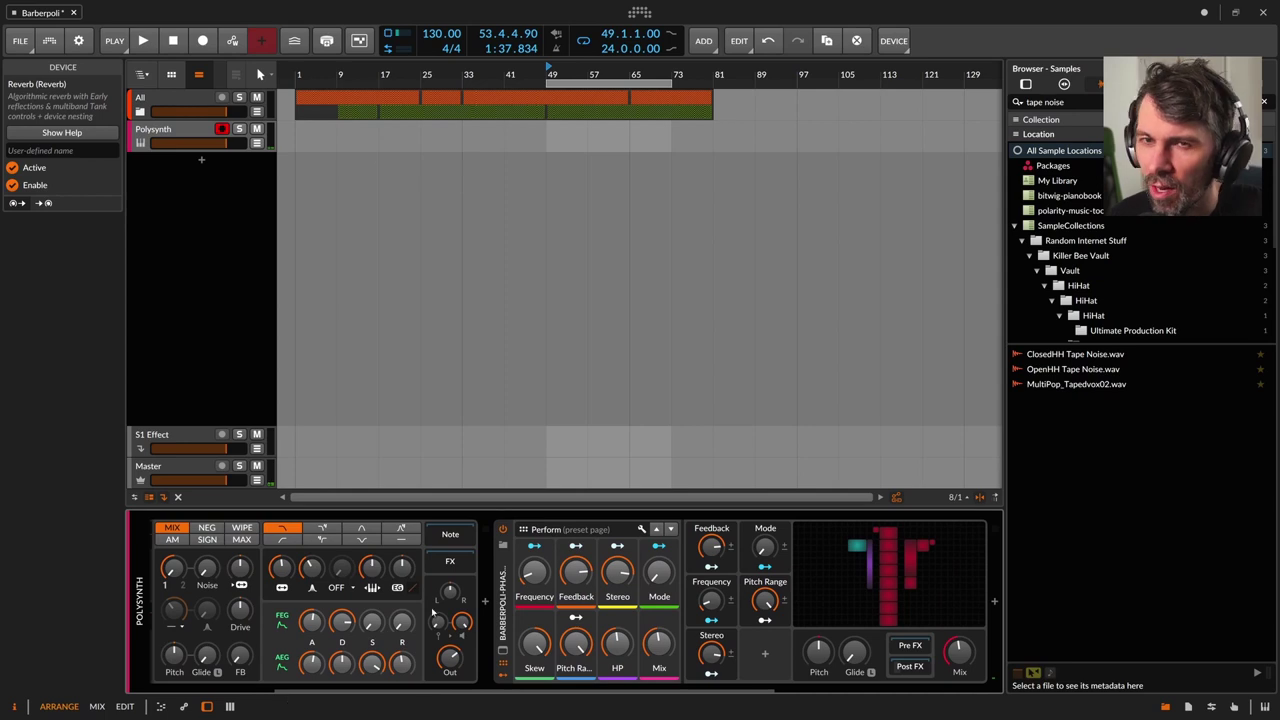
{"action": "left_click", "coordinate": [502, 605]}
{"action": "left_click_drag", "start_coordinate": [214, 184], "coordinate": [184, 97]}
{"action": "left_click", "coordinate": [141, 111]}
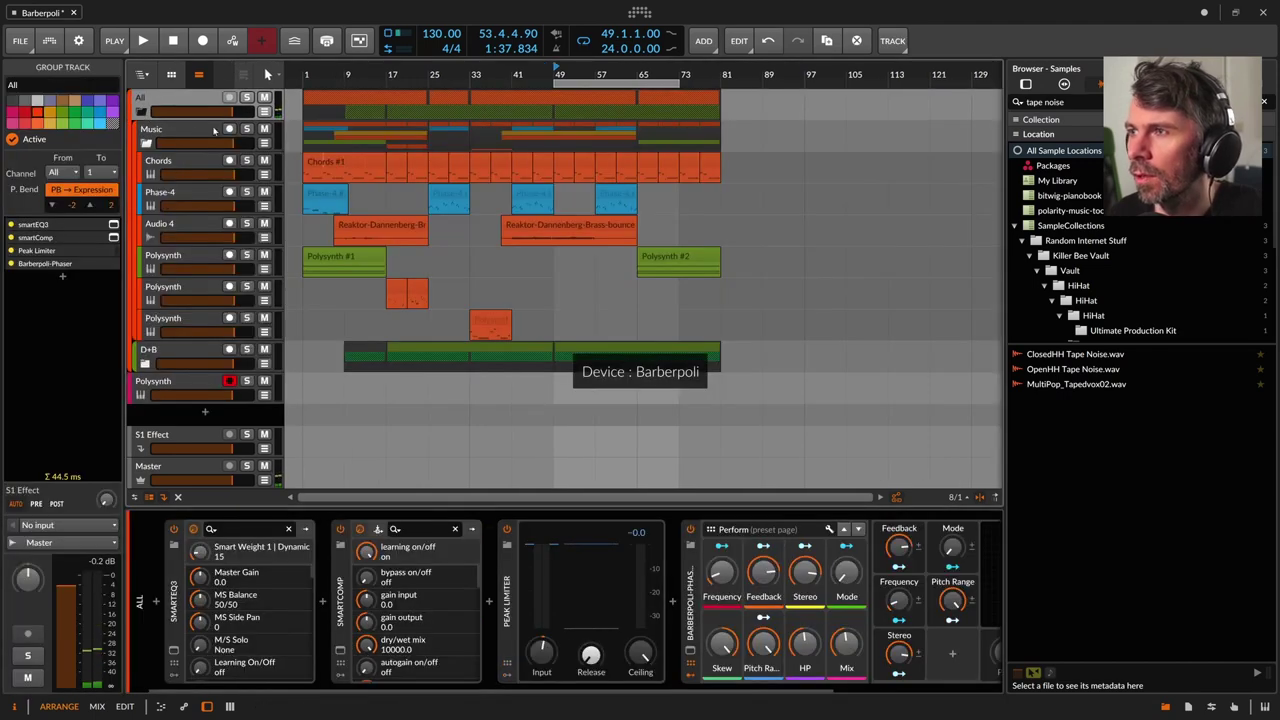
{"action": "left_click_drag", "start_coordinate": [45, 263], "coordinate": [184, 140]}
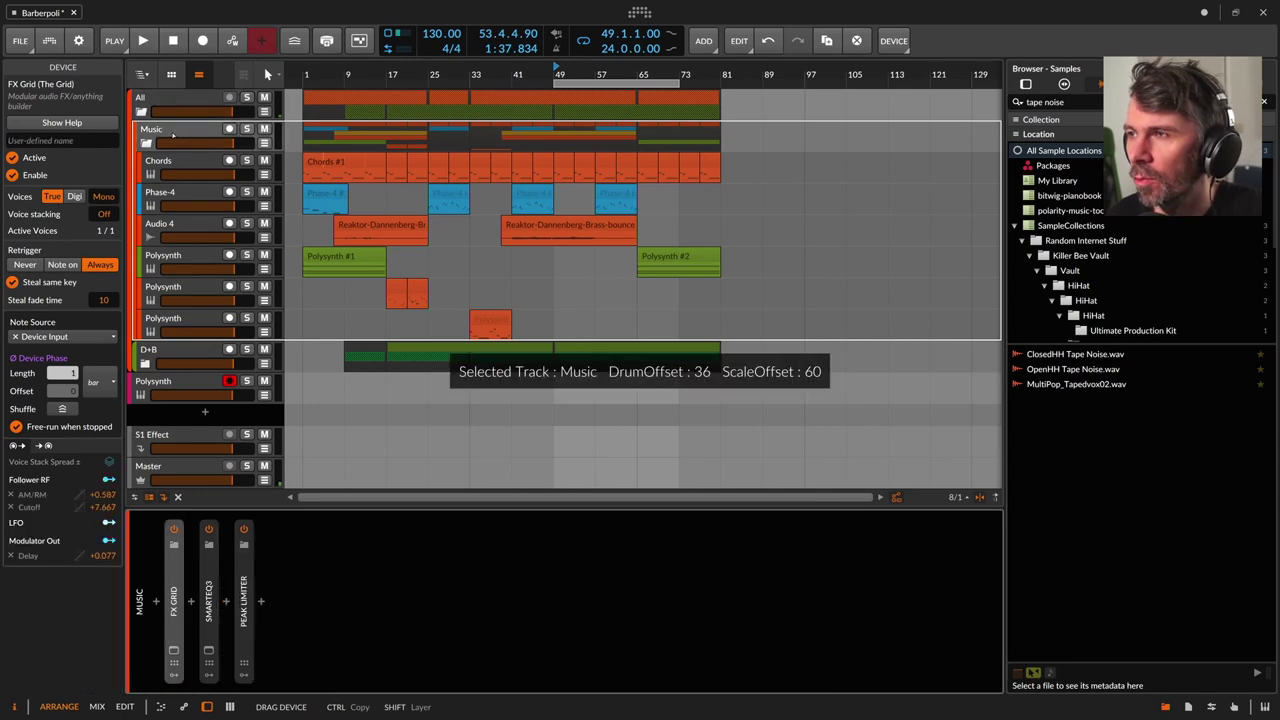
{"action": "left_click", "coordinate": [193, 391]}
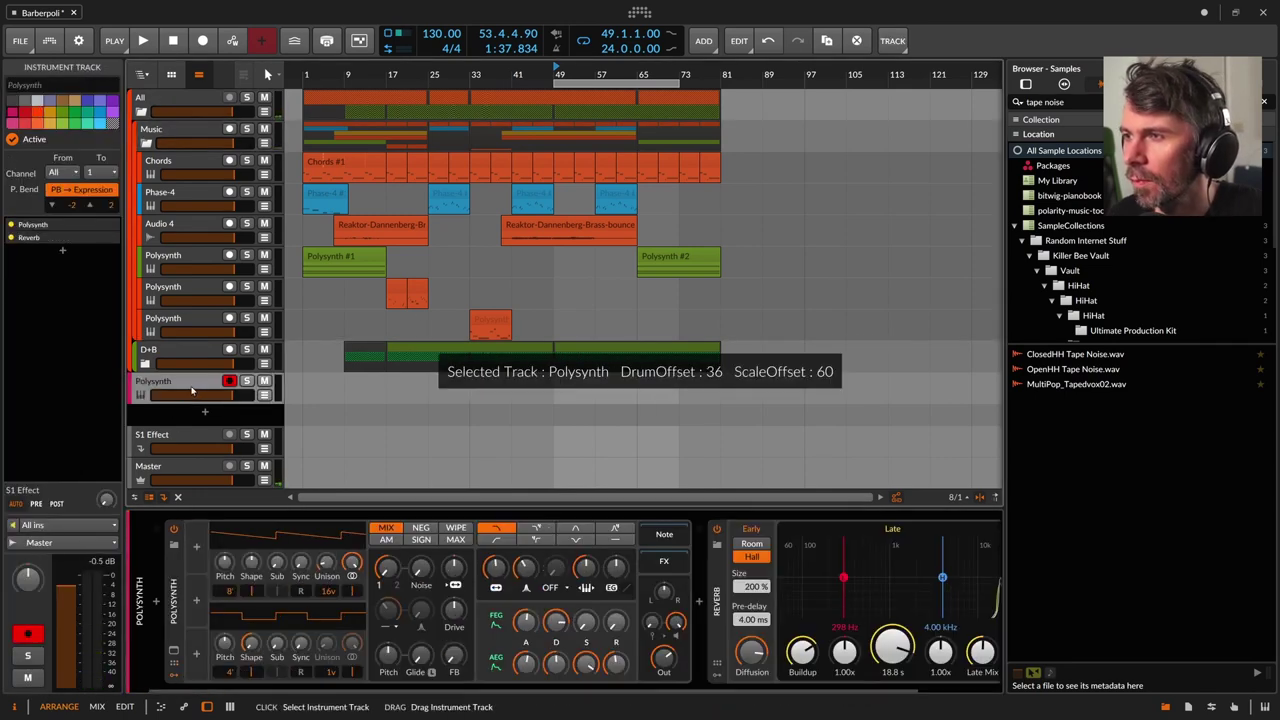
{"action": "key", "text": "Delete"}
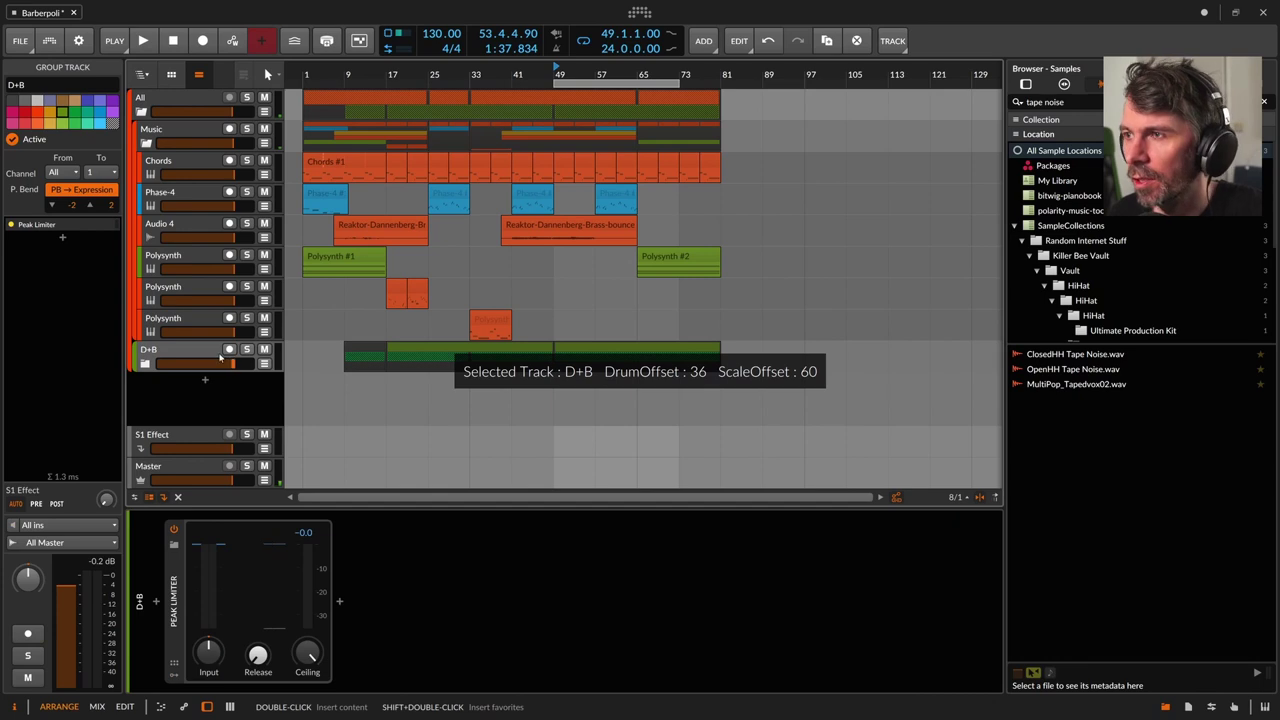
Play from bar 25 and set the phaser Mix to about 52% and Frequency to about 18%
{"action": "left_click", "coordinate": [432, 75]}
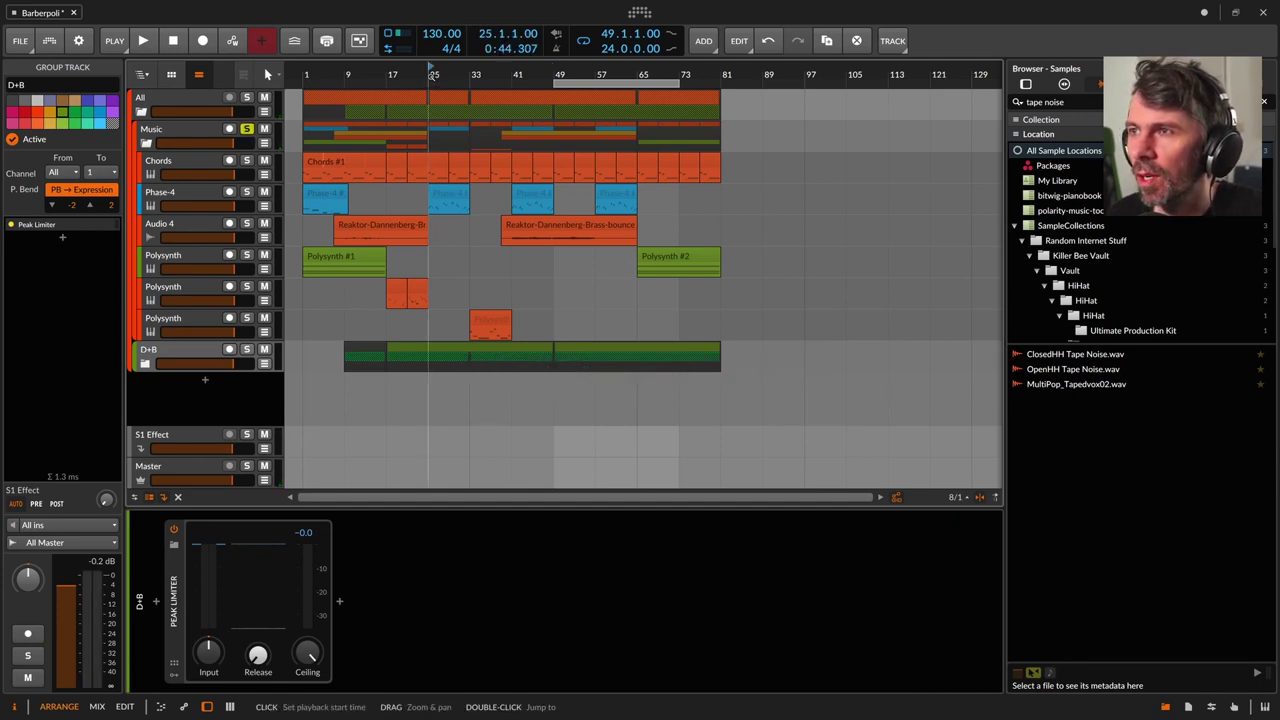
{"action": "key", "text": "space"}
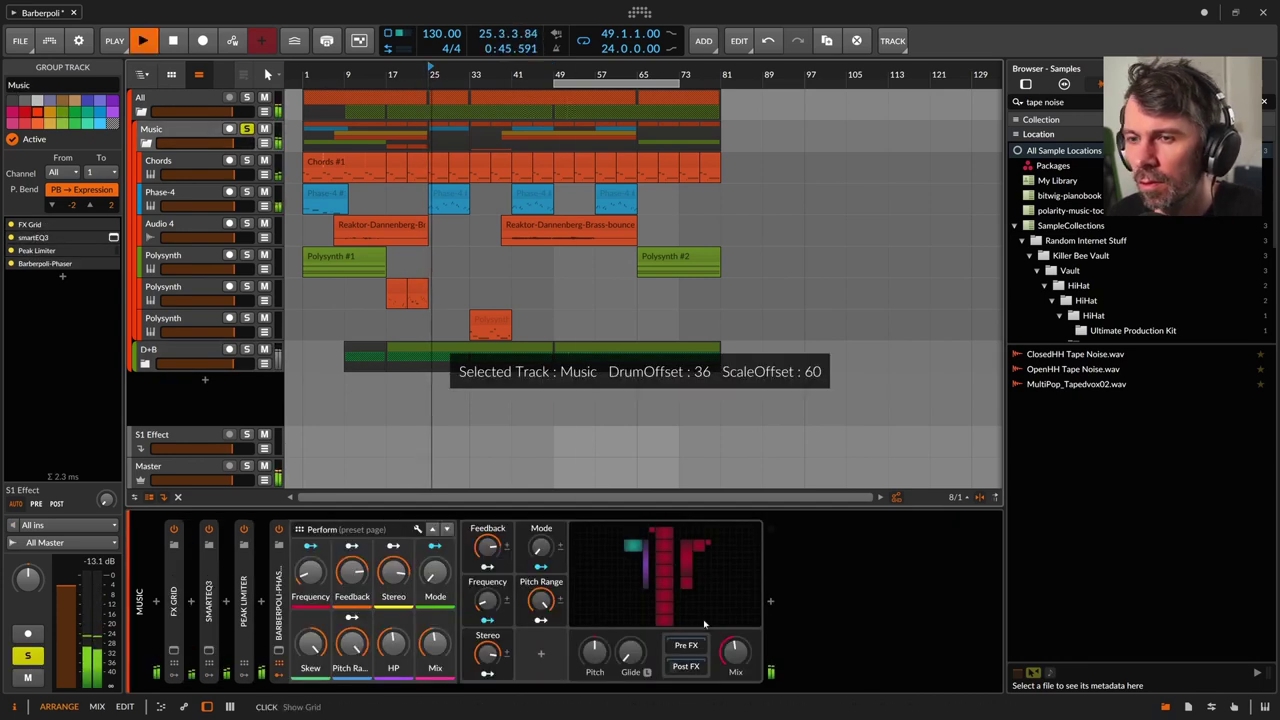
{"action": "mouse_move", "coordinate": [735, 651]}
{"action": "left_mouse_down"}
{"action": "mouse_move", "coordinate": [735, 680]}
{"action": "mouse_move", "coordinate": [735, 610]}
{"action": "left_mouse_up"}
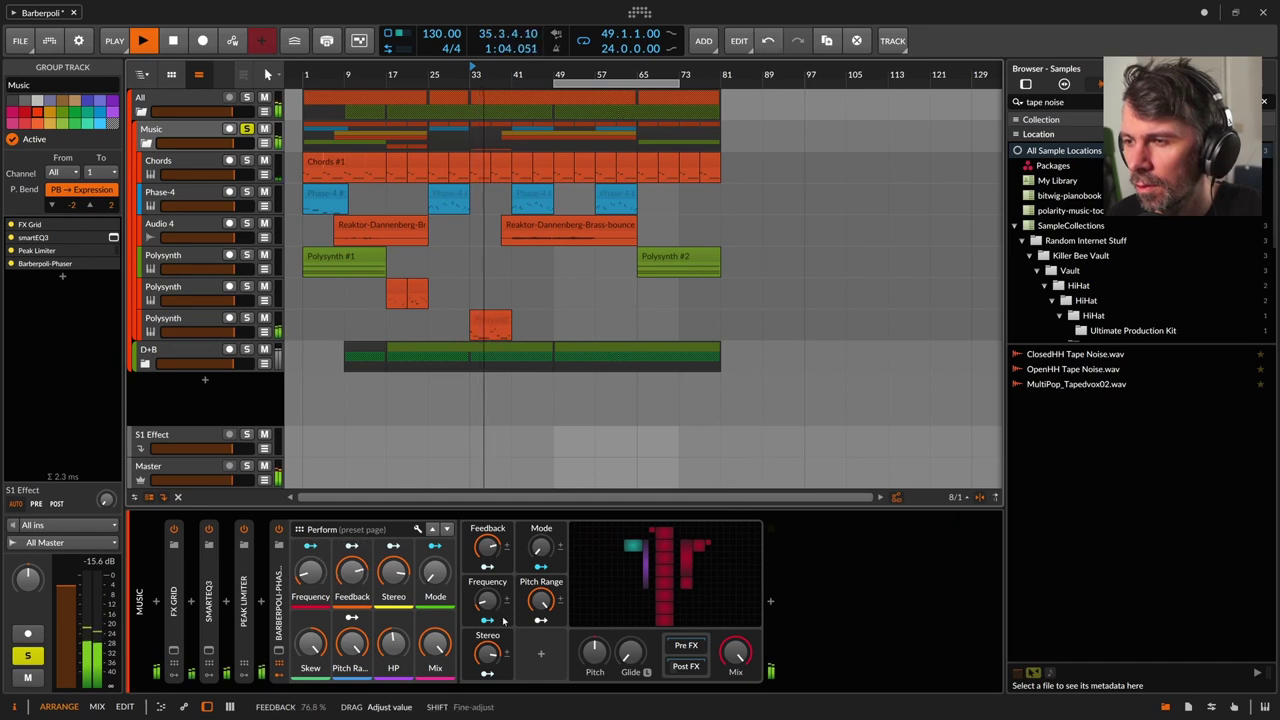
{"action": "left_click_drag", "start_coordinate": [735, 652], "coordinate": [741, 657]}
{"action": "key", "text": "space"}
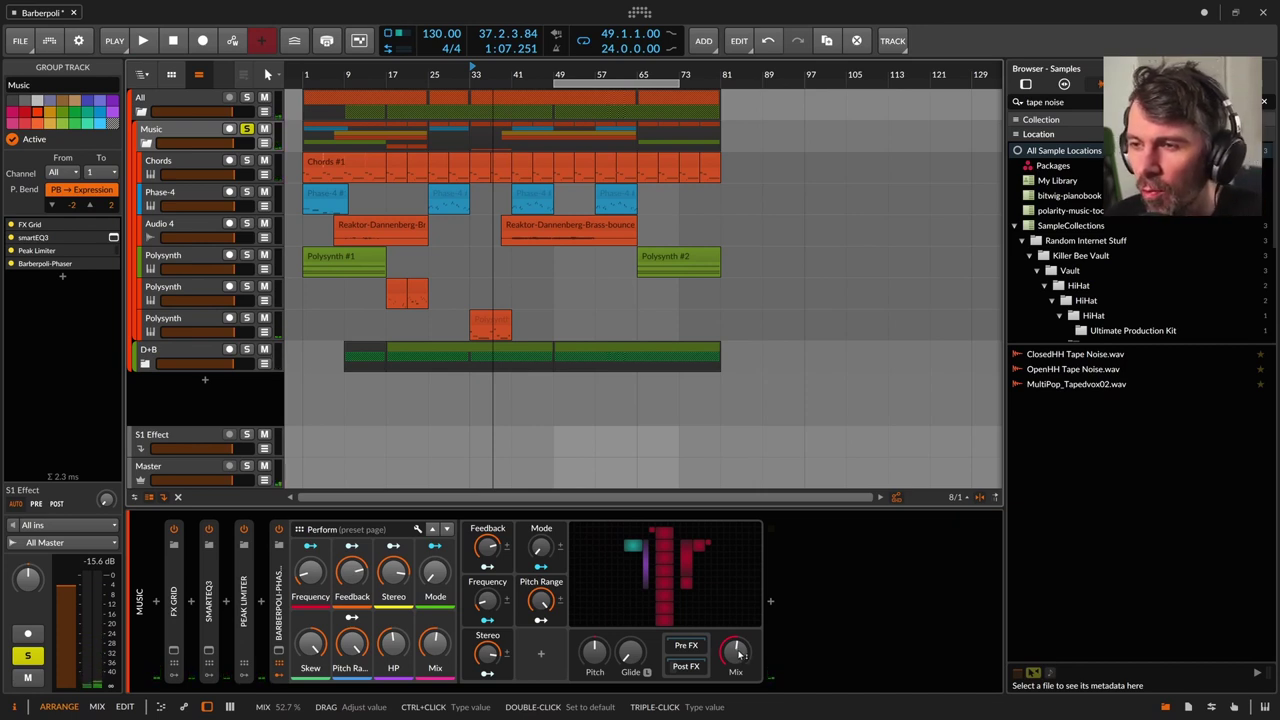
{"action": "left_click_drag", "start_coordinate": [735, 653], "coordinate": [735, 655]}
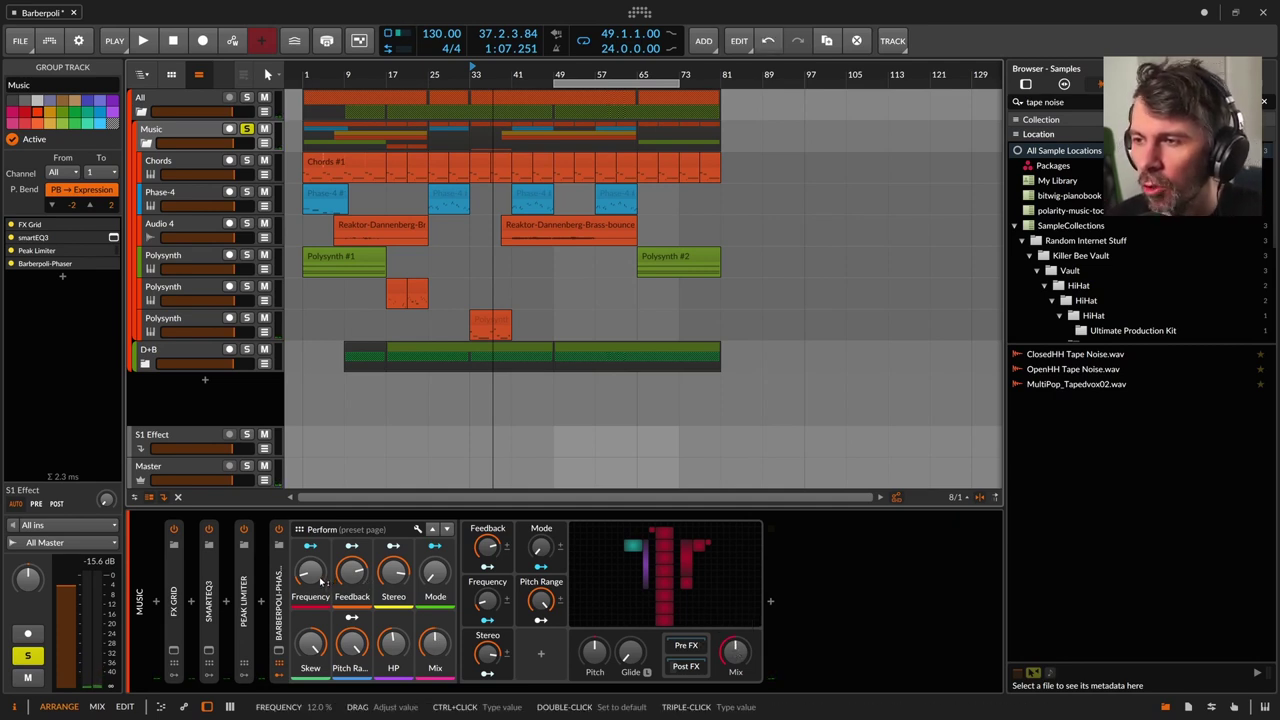
{"action": "left_click_drag", "start_coordinate": [321, 583], "coordinate": [321, 562]}
{"action": "key", "text": "space"}
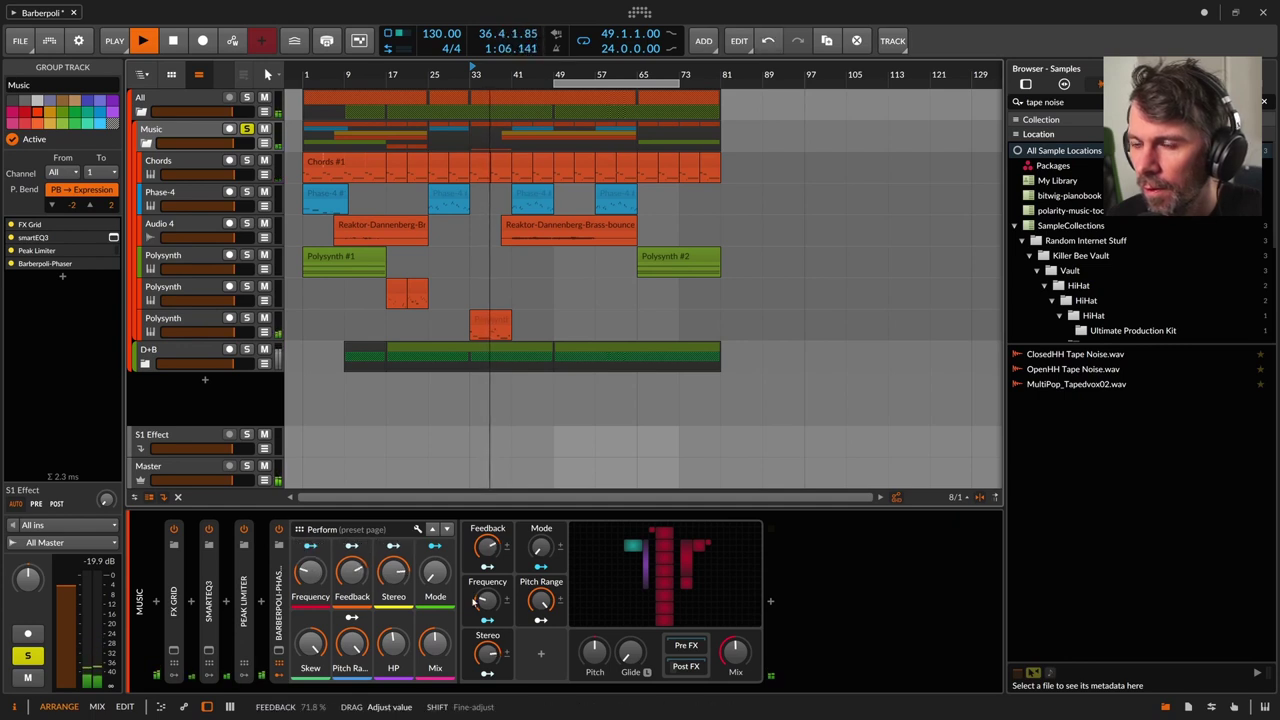
Unsolo Music, play from bar 49, and settle phaser Feedback at about 83.5%
{"action": "left_click", "coordinate": [247, 131]}
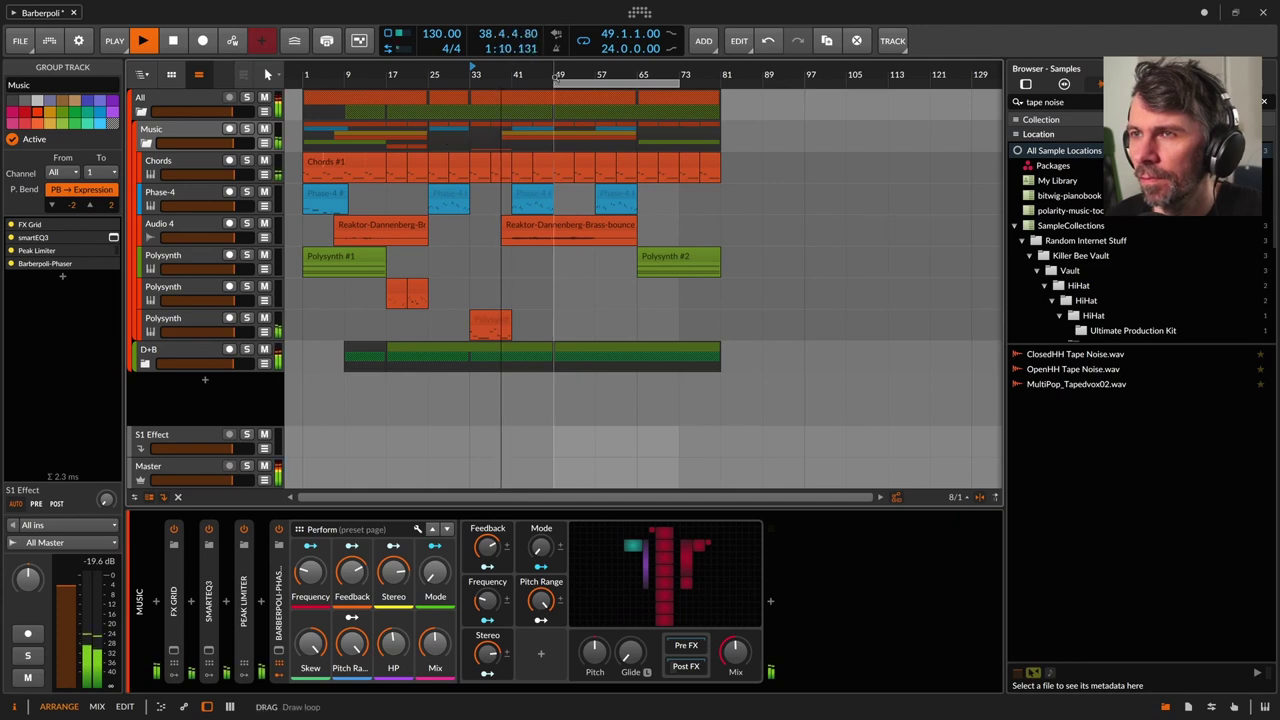
{"action": "left_click", "coordinate": [555, 76]}
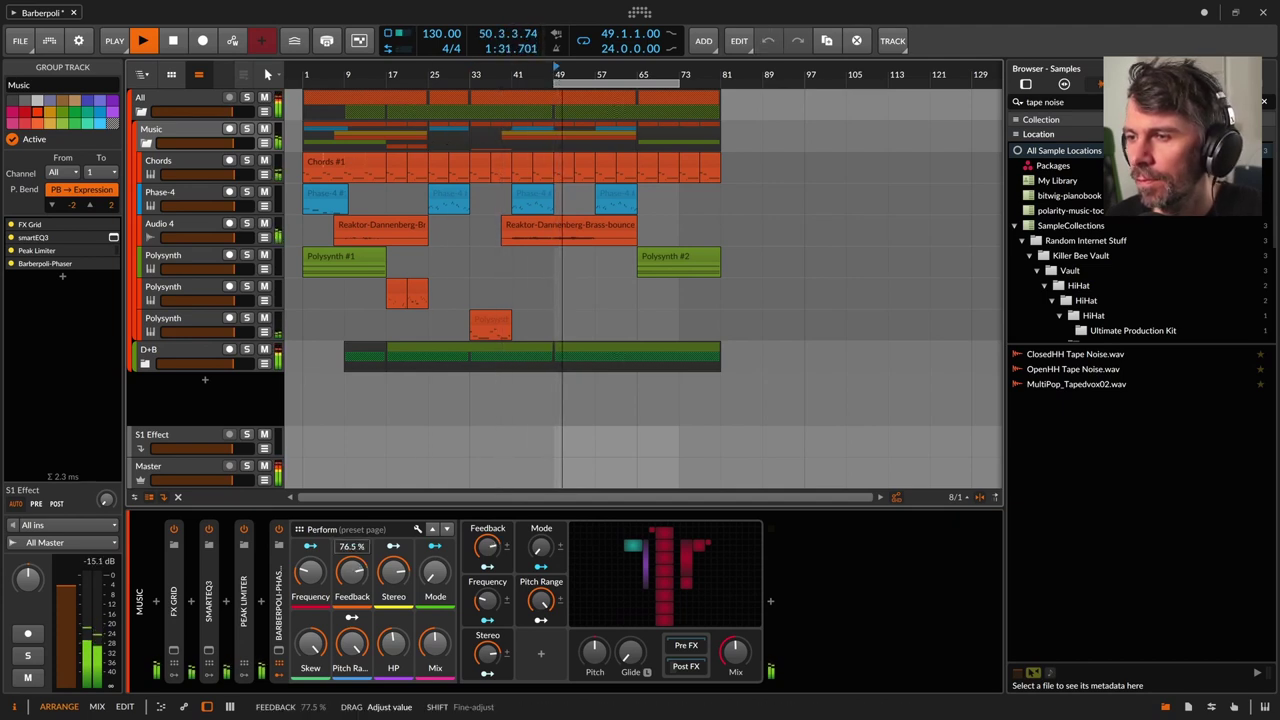
{"action": "left_click_drag", "start_coordinate": [352, 572], "coordinate": [352, 566]}
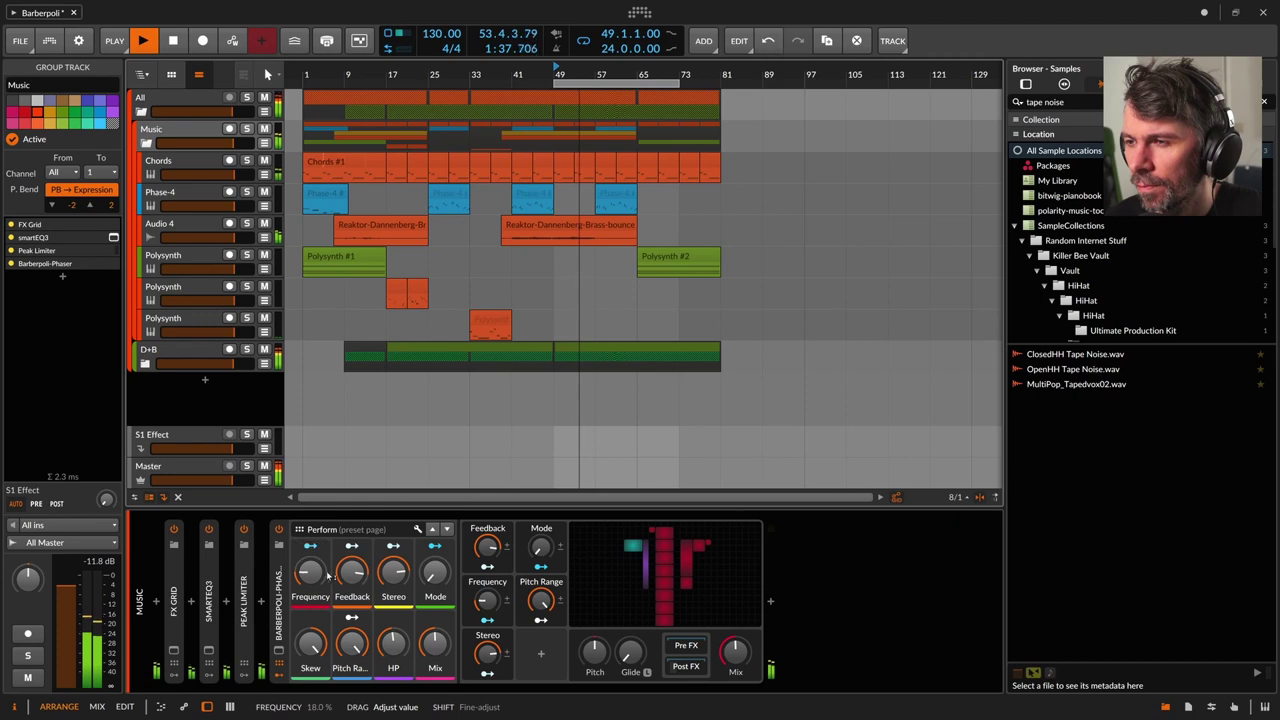
{"action": "left_click_drag", "start_coordinate": [352, 572], "coordinate": [352, 575]}
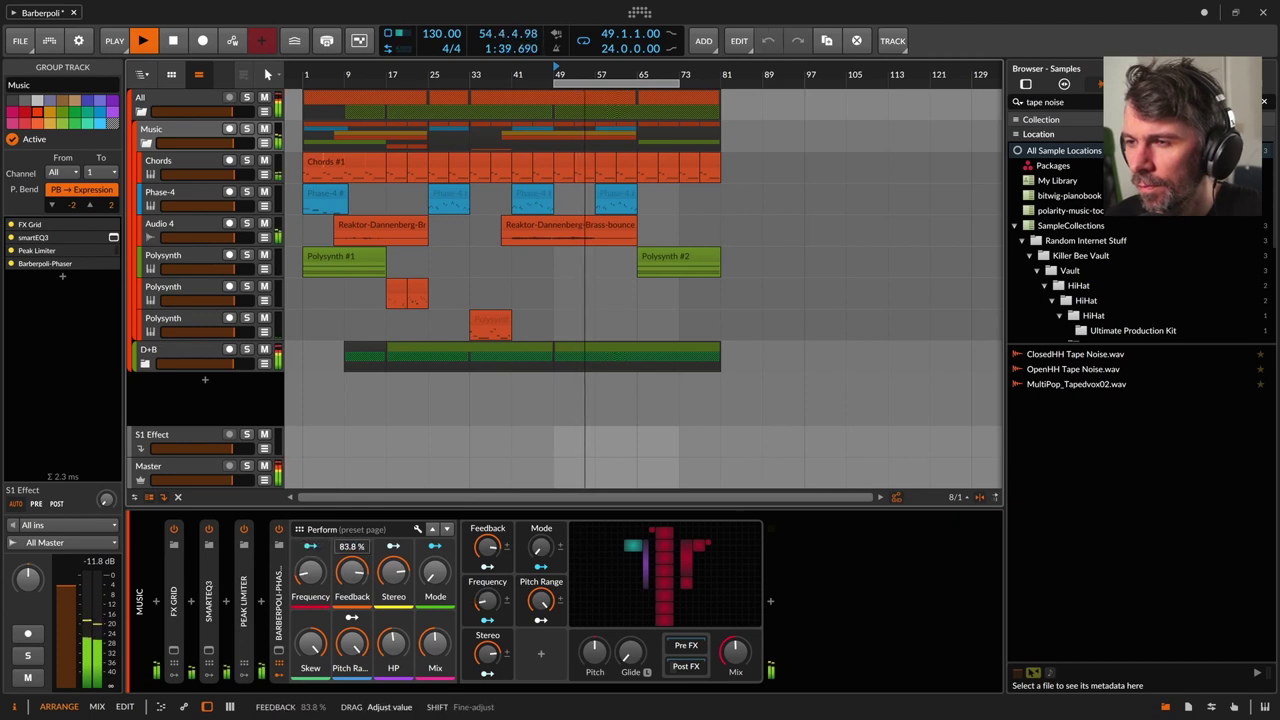
{"action": "left_click_drag", "start_coordinate": [352, 575], "coordinate": [355, 576]}
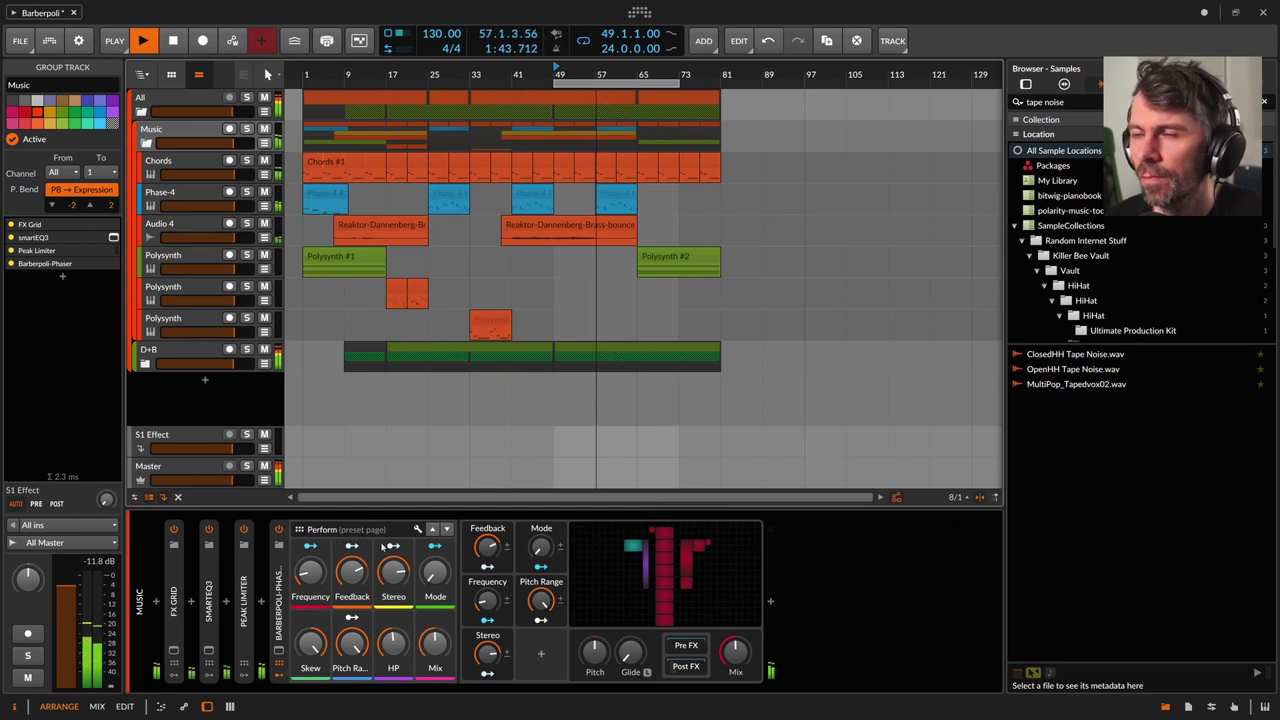
{"action": "key", "text": "space"}
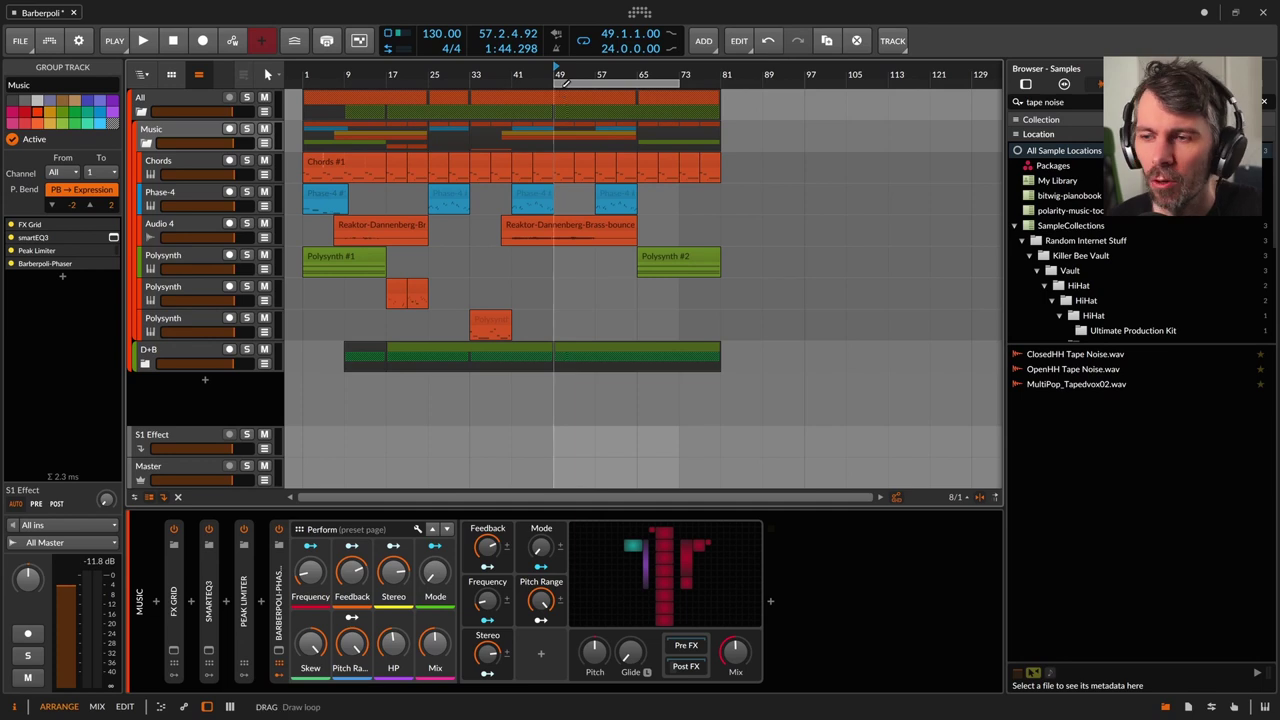
Collapse the Music group's sub-tracks with Ctrl+minus, leaving All, Music and D+B listed
{"action": "key", "text": "ctrl+minus"}
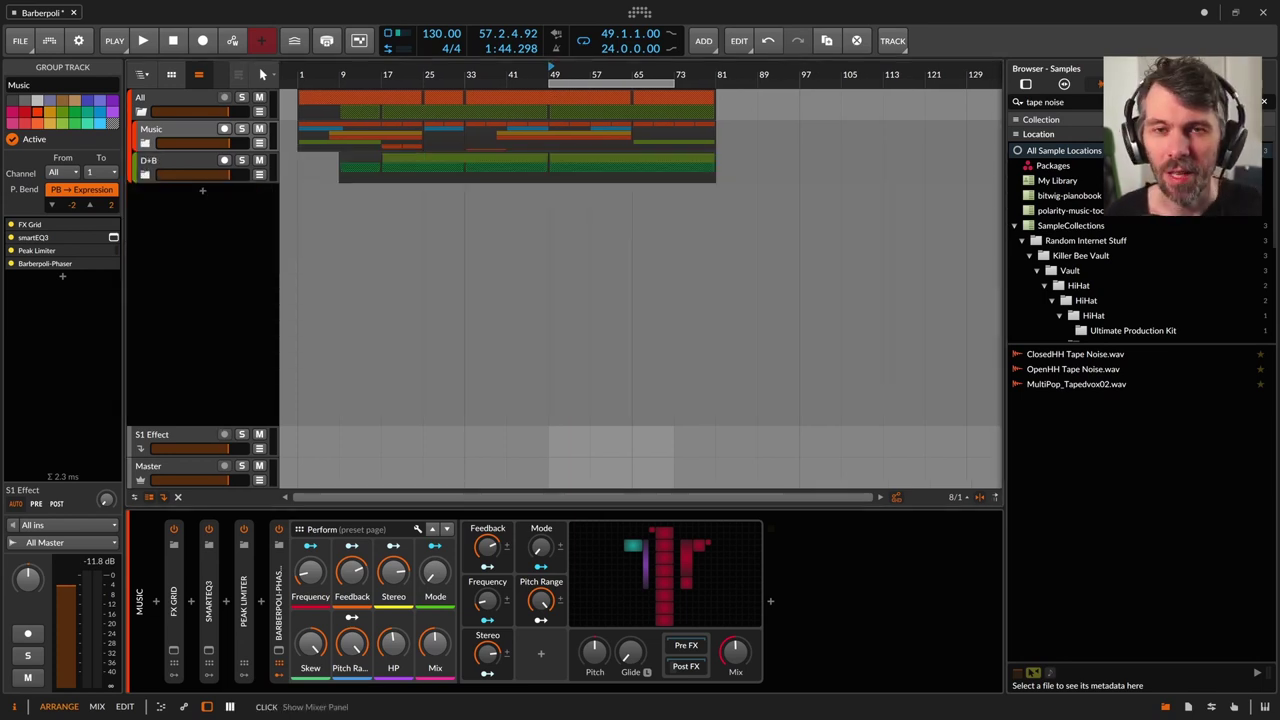